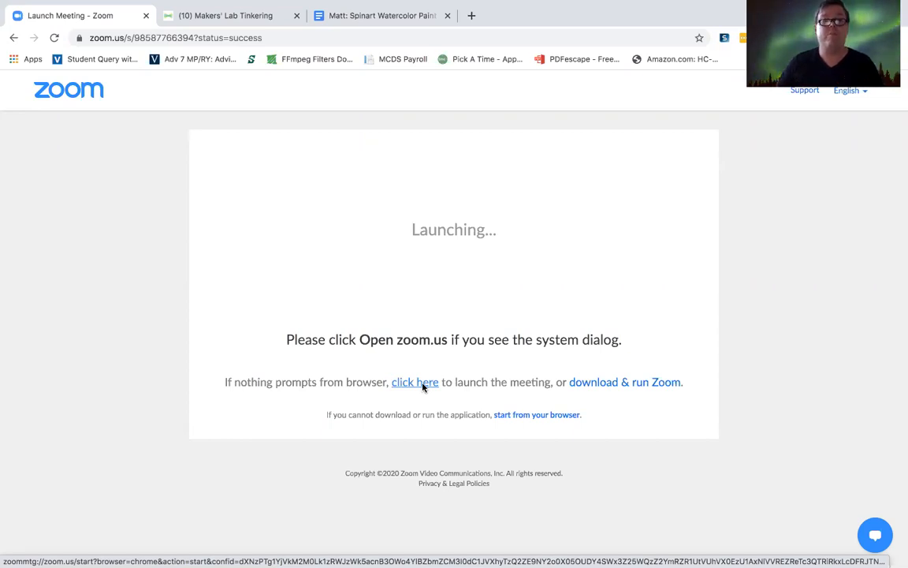
Step: Switch to the Makers' Lab Tinkering class in Seesaw and begin creating a new activity to assign
left_click(226, 23)
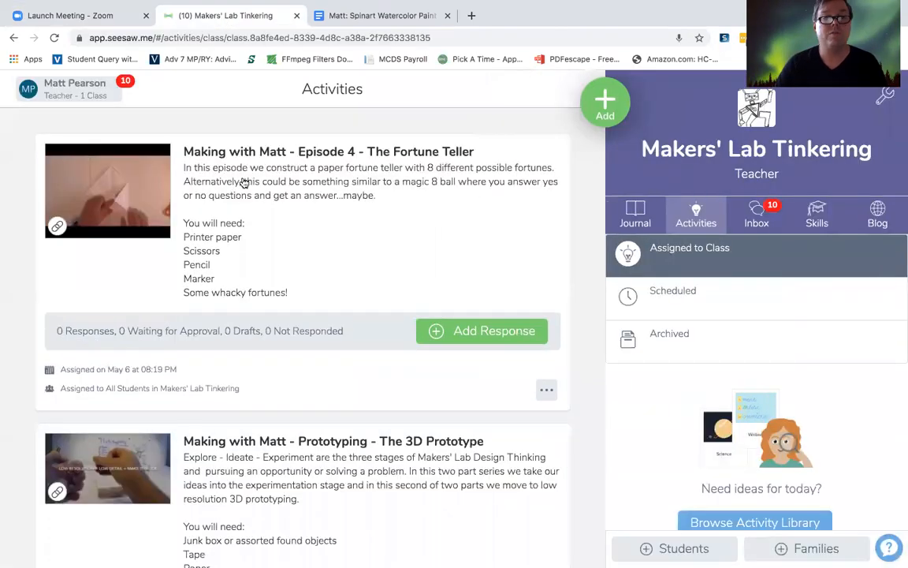
left_click(75, 91)
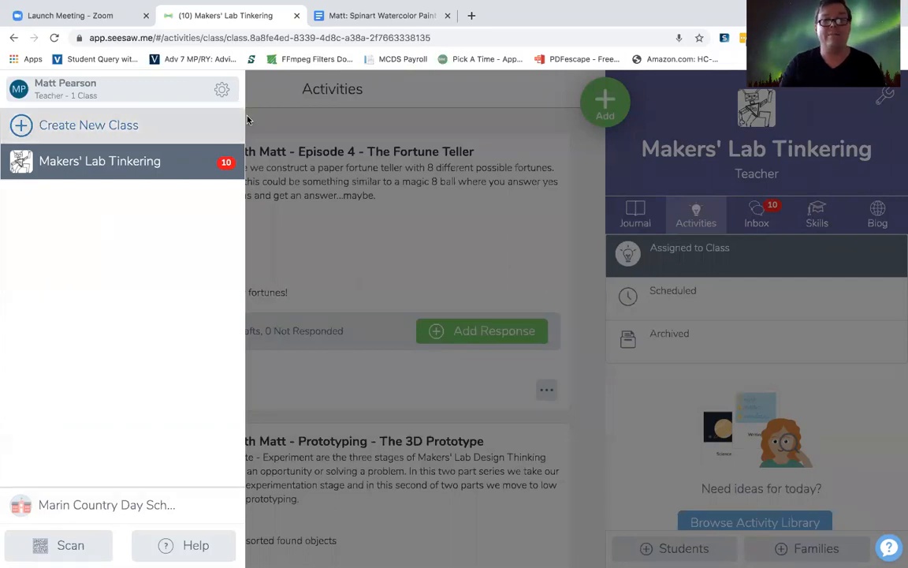
left_click(441, 99)
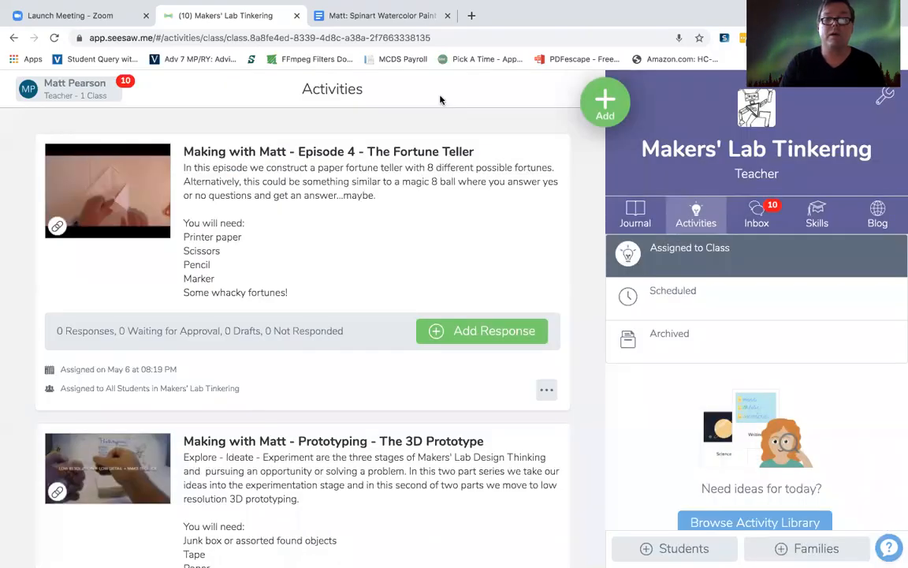
left_click(603, 111)
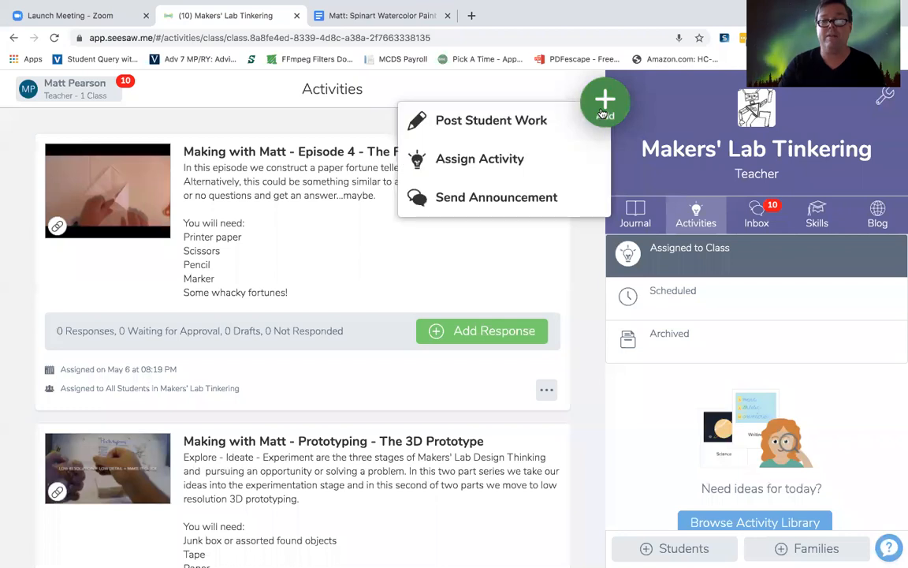
left_click(491, 163)
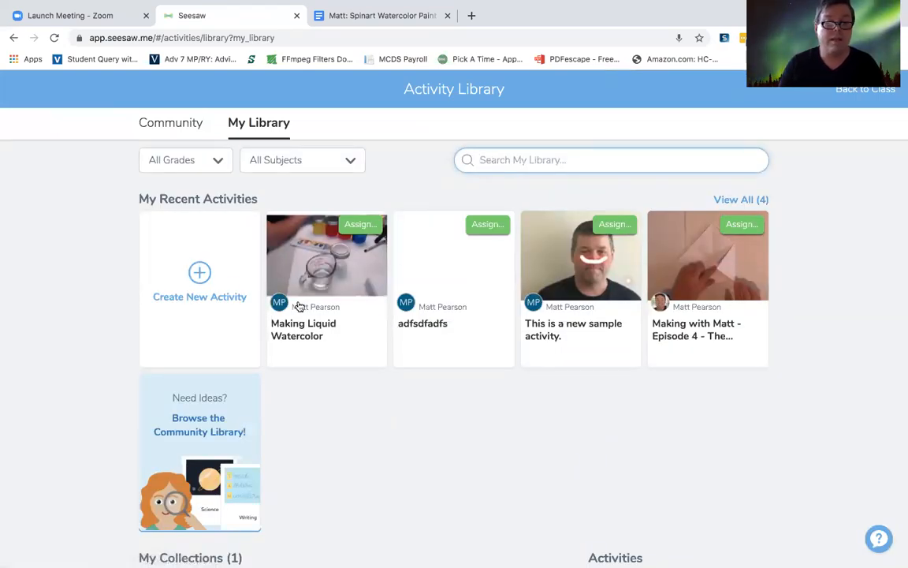
left_click(200, 274)
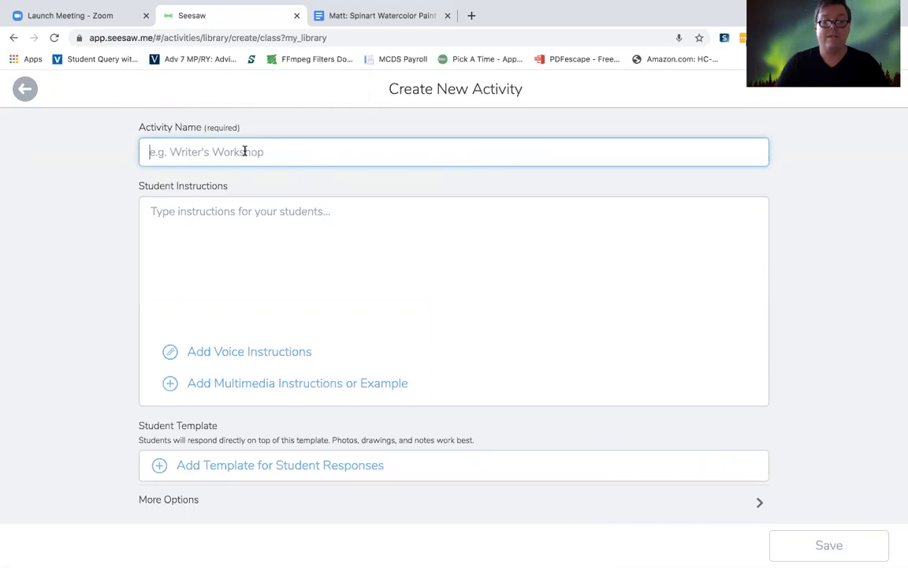
Step: Name the new activity "Making Liquid Watercolor Paint"
type("Making ")
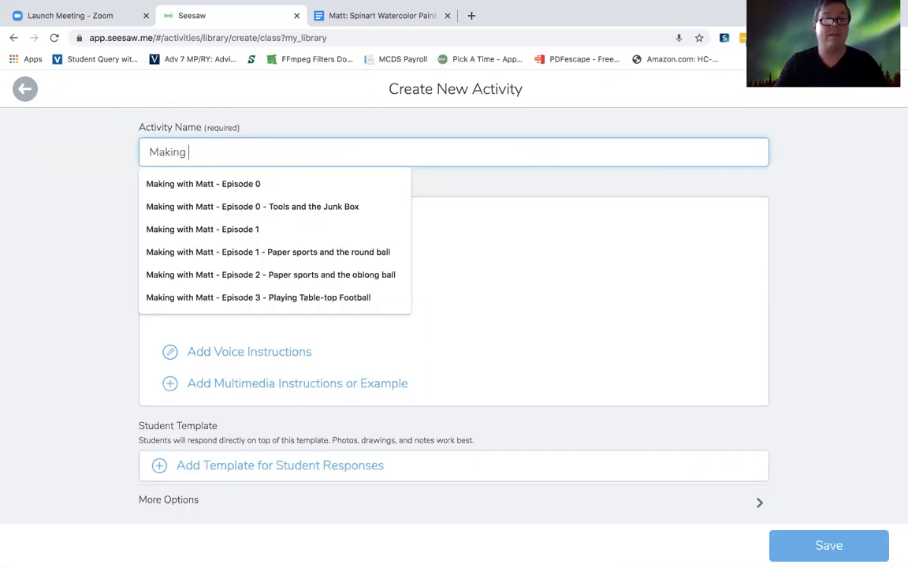
type("Liquid Watercolor Paint")
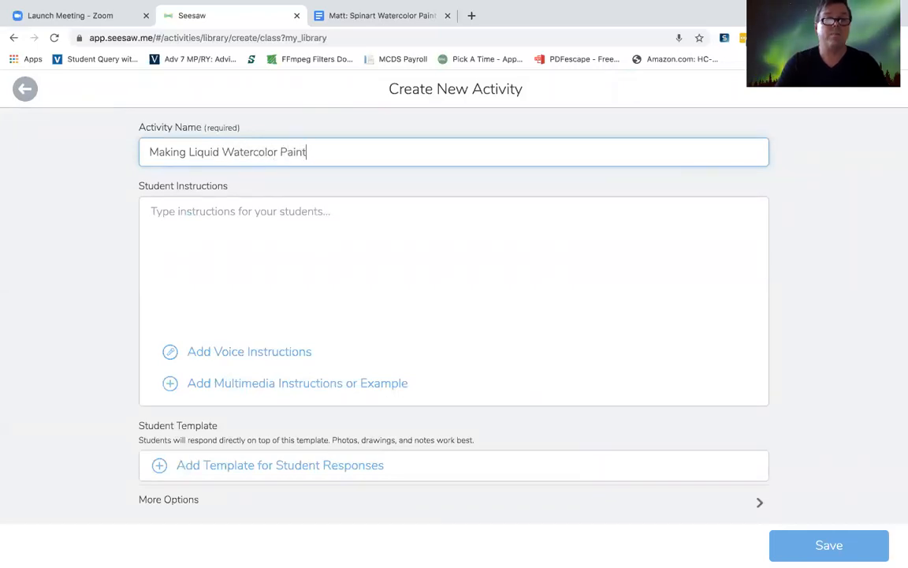
Step: Upload the video zoom_0.mp4 from the computer and attach it to the student instructions as the multimedia example
left_click(286, 214)
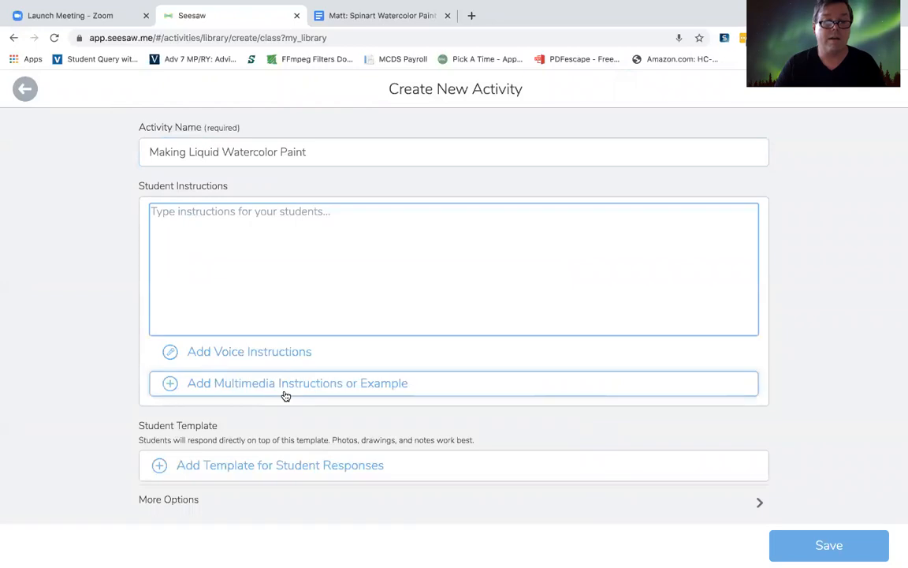
left_click(258, 387)
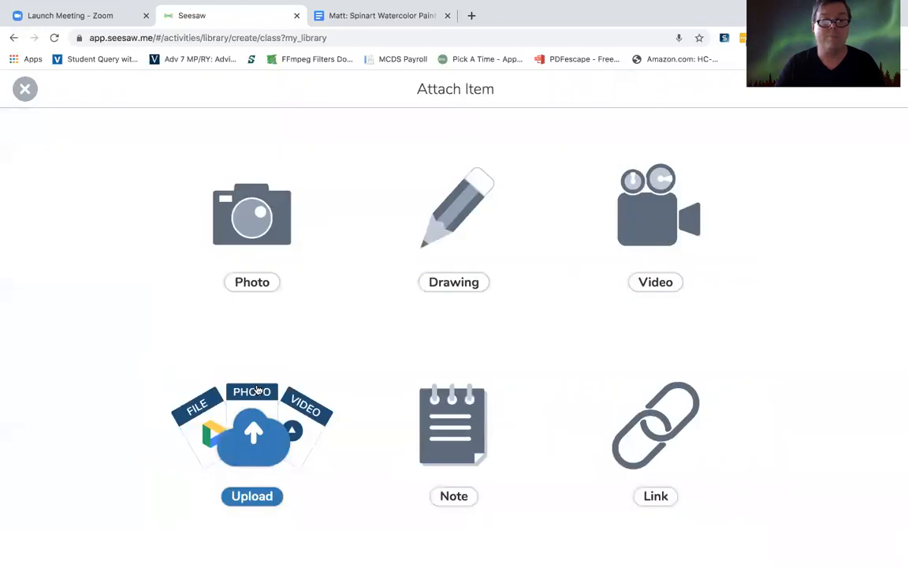
left_click(252, 428)
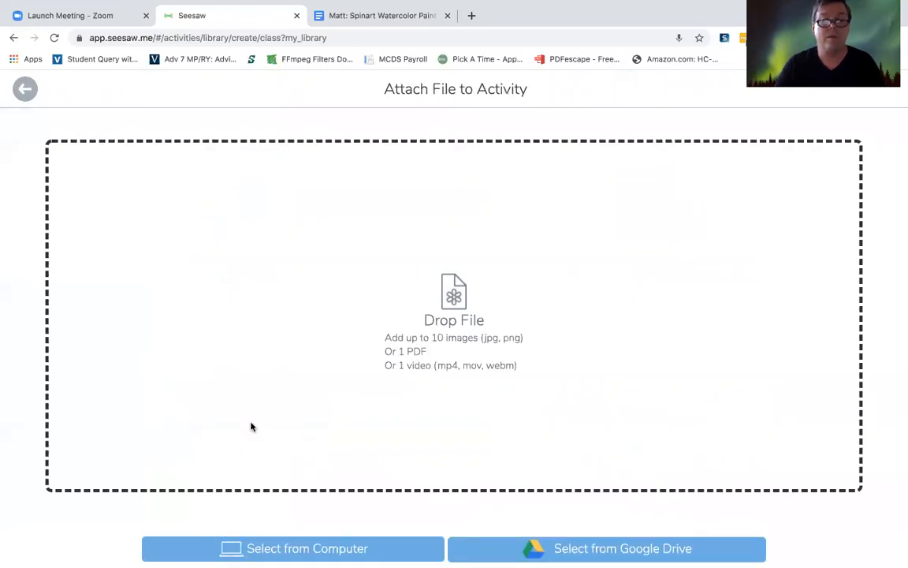
left_click(385, 552)
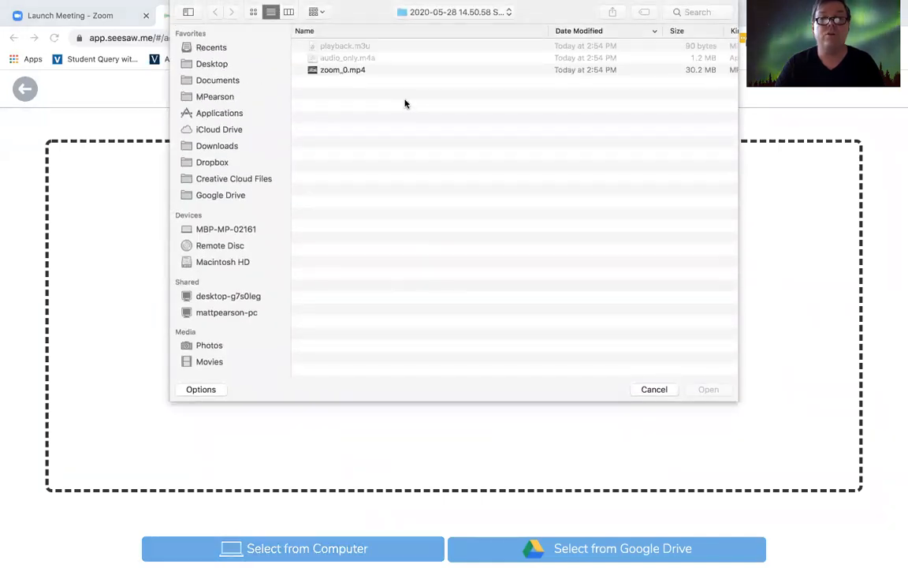
left_click(342, 70)
left_click(708, 390)
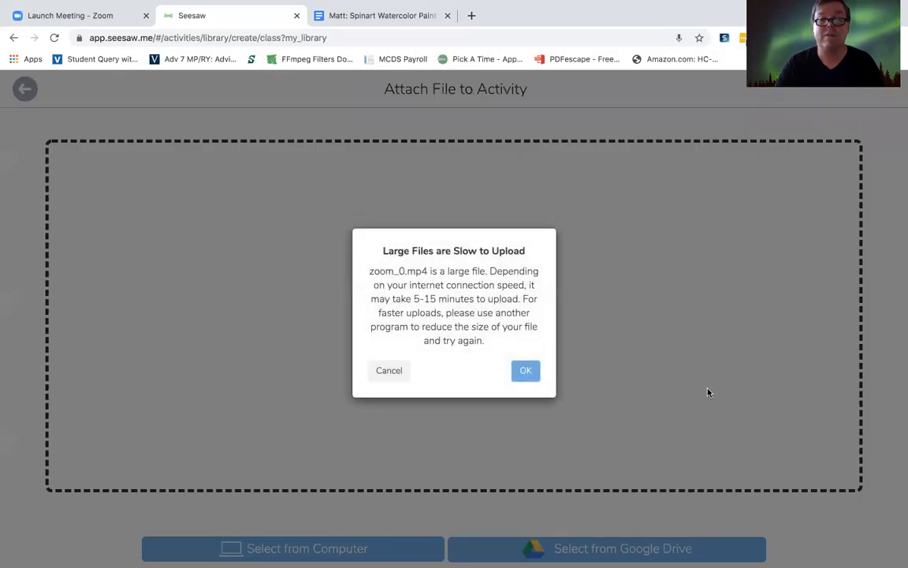
left_click(525, 372)
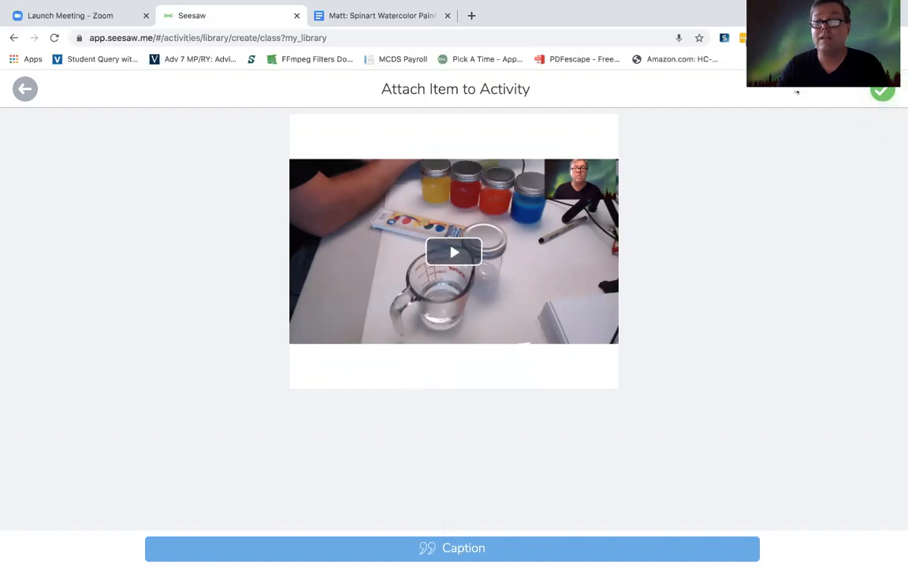
left_click(882, 90)
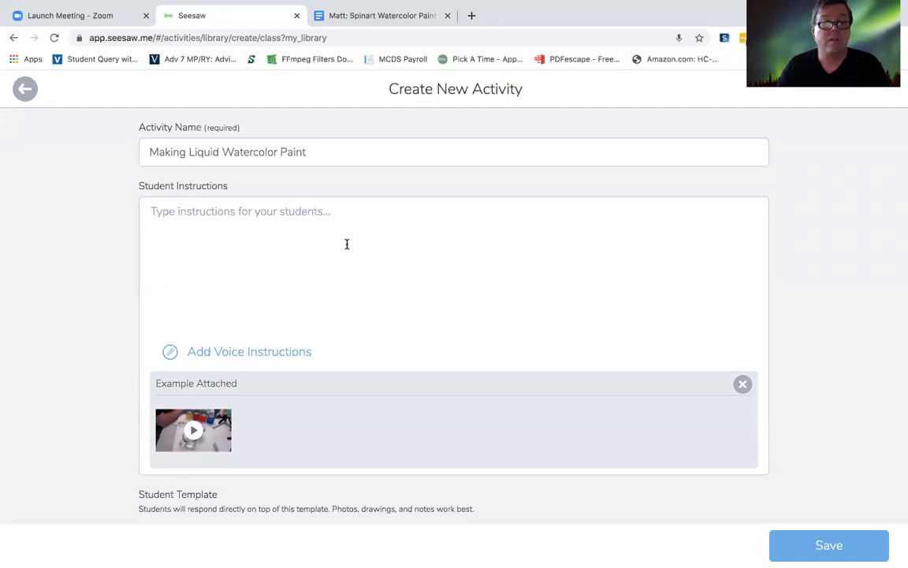
Step: Show the activity's additional options and open the Teacher Notes for editing
left_click(362, 23)
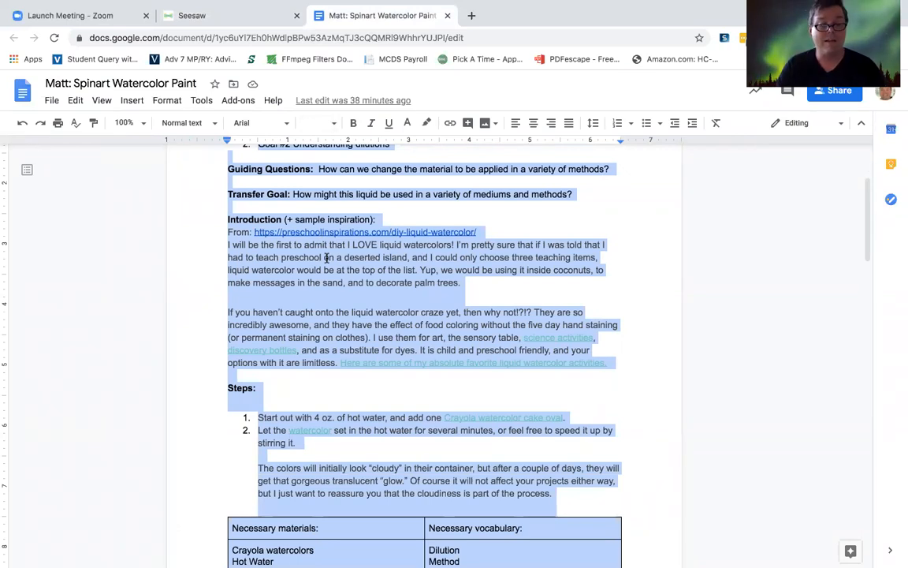
left_click(197, 16)
scroll(259, 288, "down", 2)
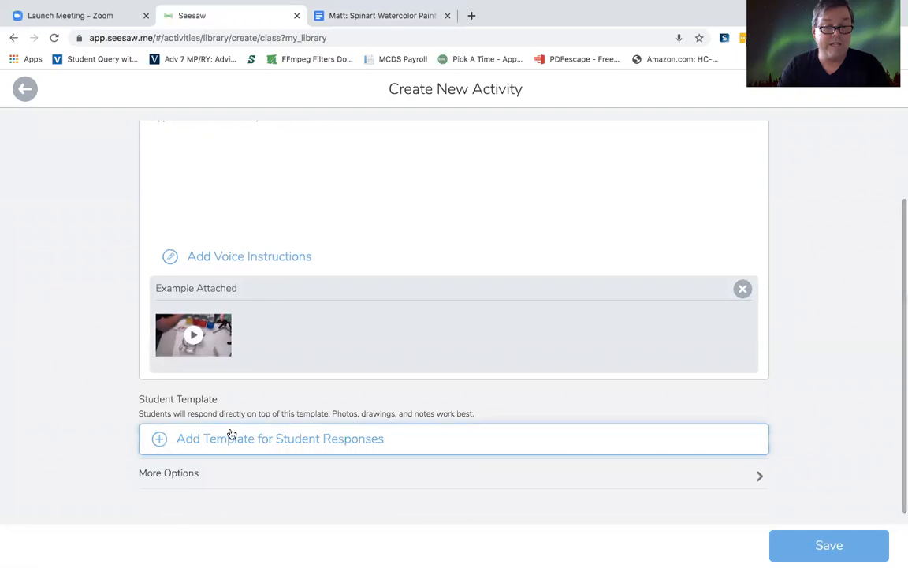
left_click(175, 473)
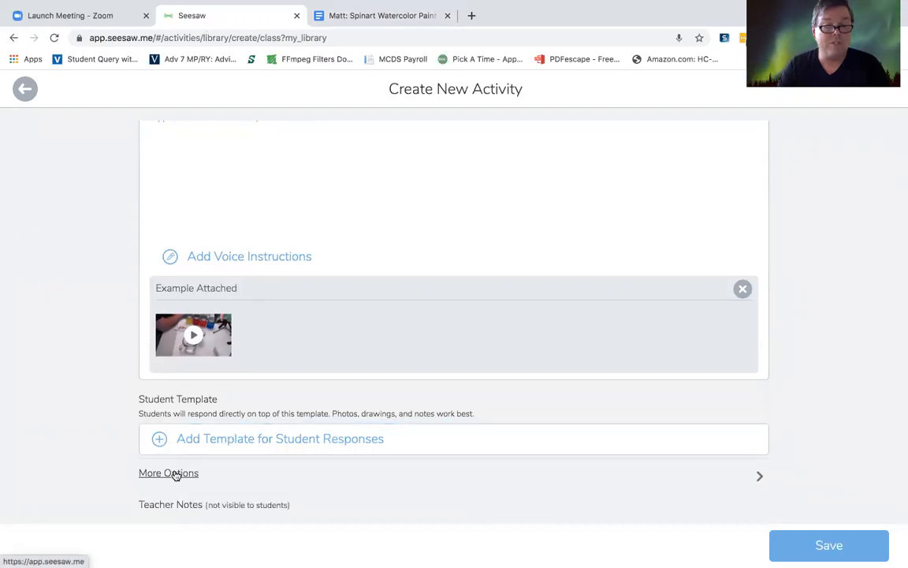
scroll(239, 406, "down", 2)
left_click(182, 372)
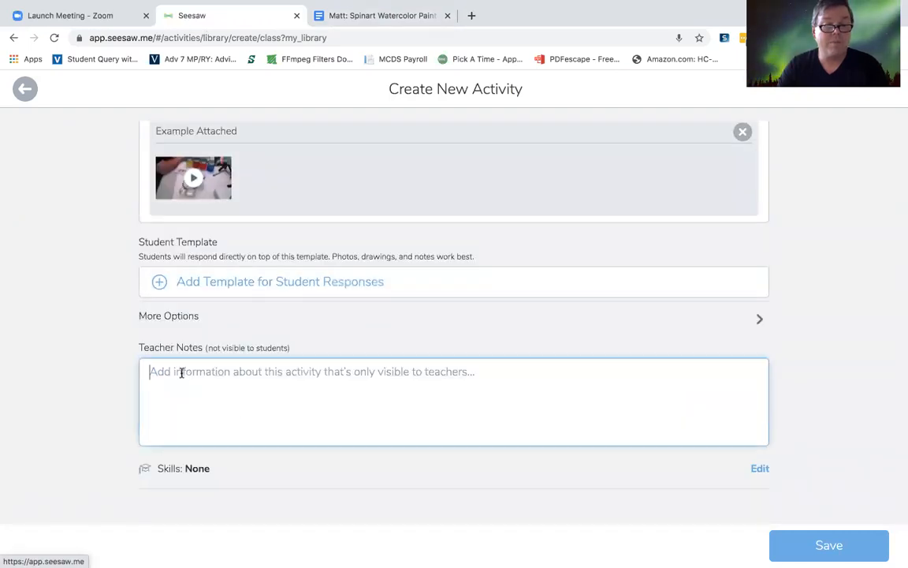
key("super+v")
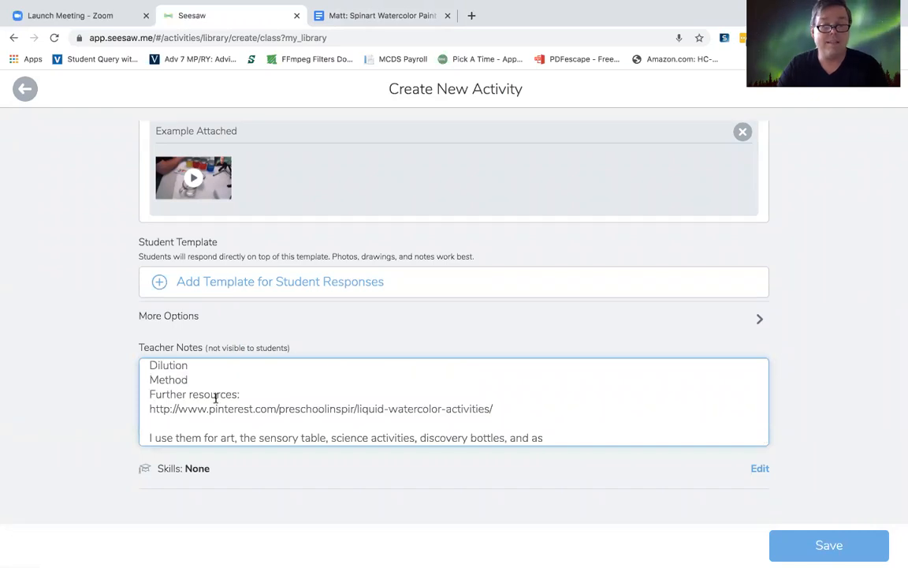
scroll(214, 399, "up", 10)
left_click(149, 371)
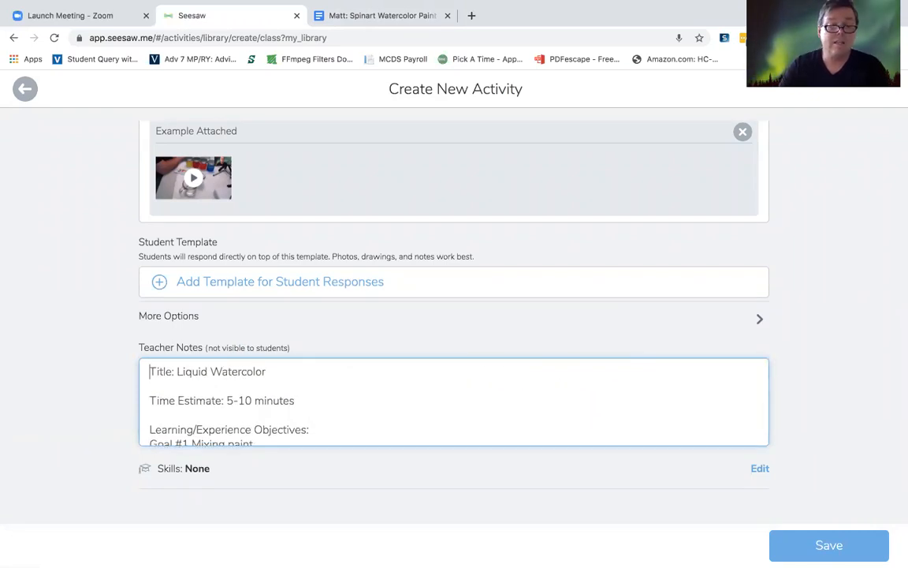
left_click_drag(211, 381, 234, 378)
left_click(164, 369)
left_click(148, 371)
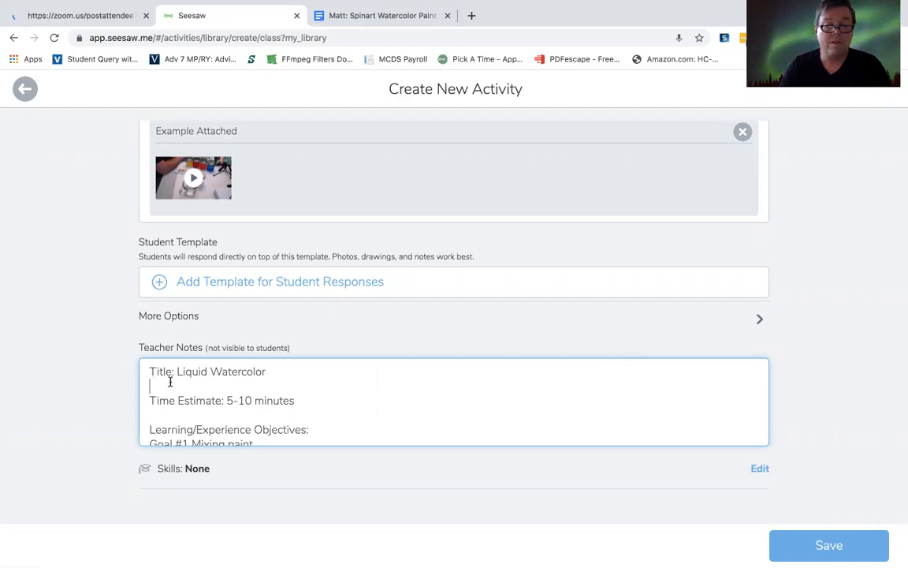
left_click(149, 385)
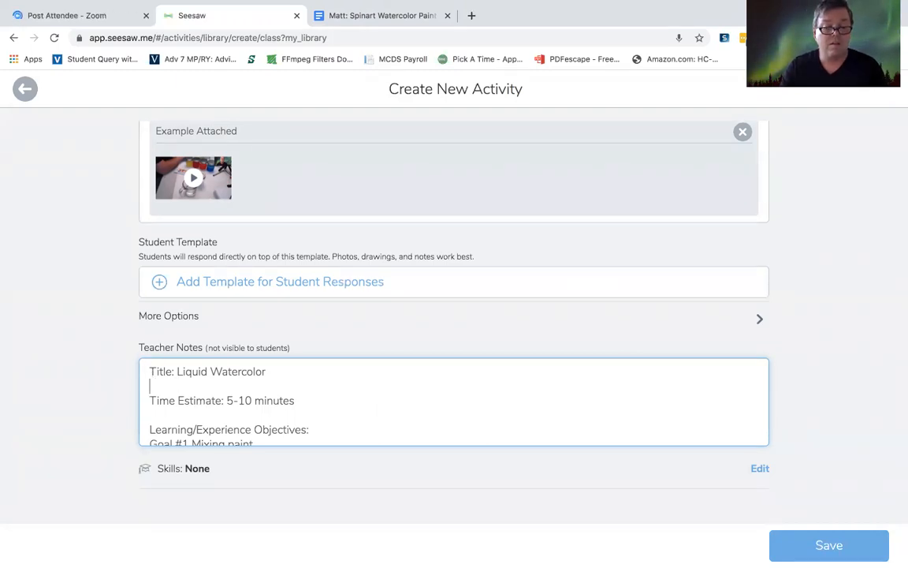
key("ctrl+a")
key("BackSpace")
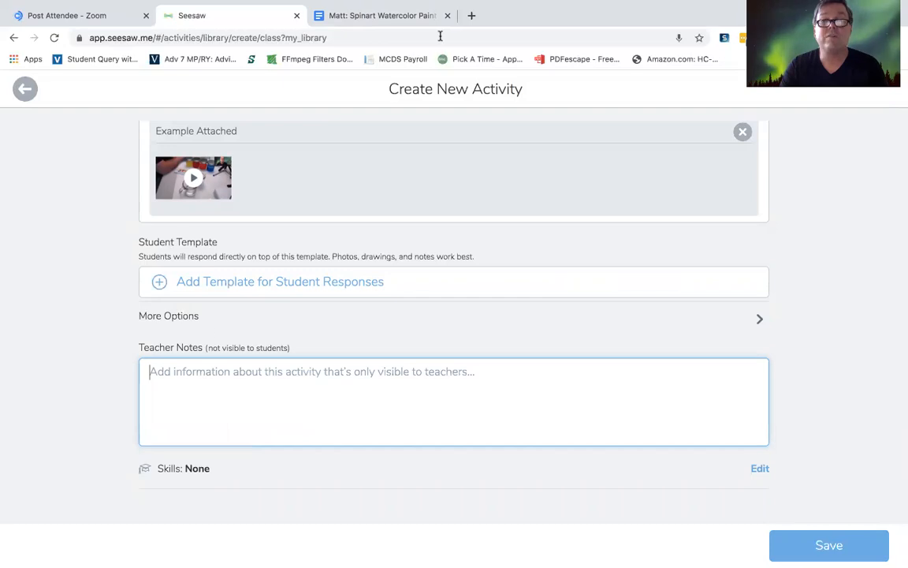
Step: Copy the web address of the Spinart Watercolor Paint document in Google Docs into the Teacher Notes, followed by a line break
left_click(356, 19)
left_click(328, 38)
key("ctrl+c")
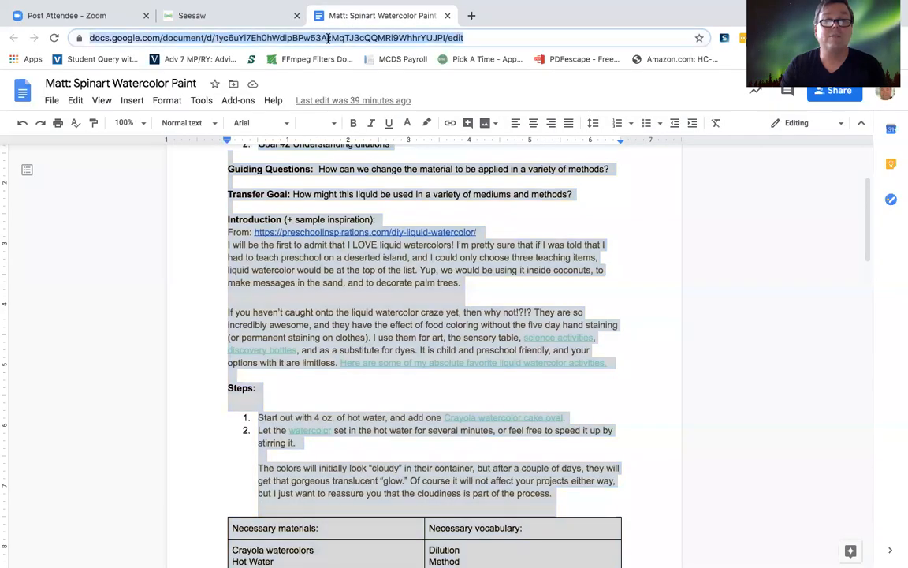
left_click(192, 15)
left_click(202, 371)
key("ctrl+v")
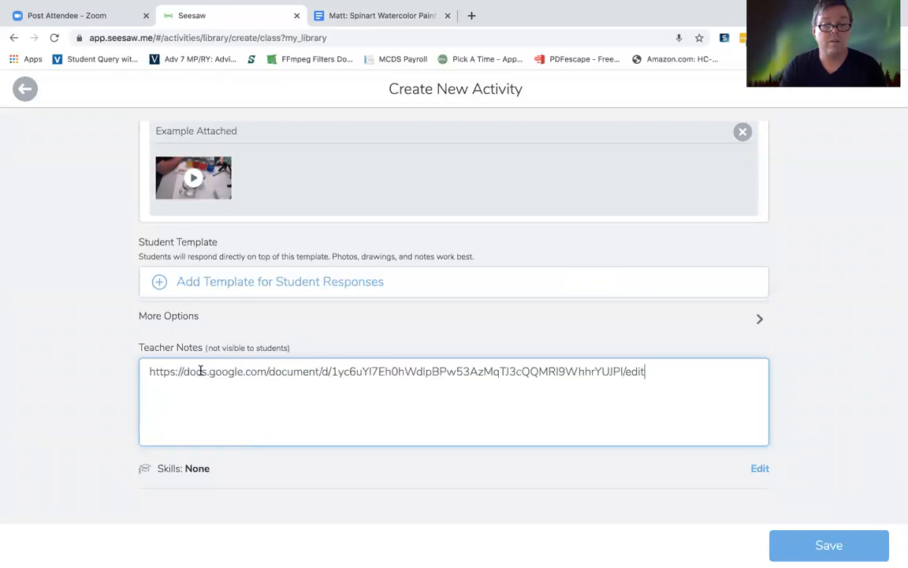
key("Return")
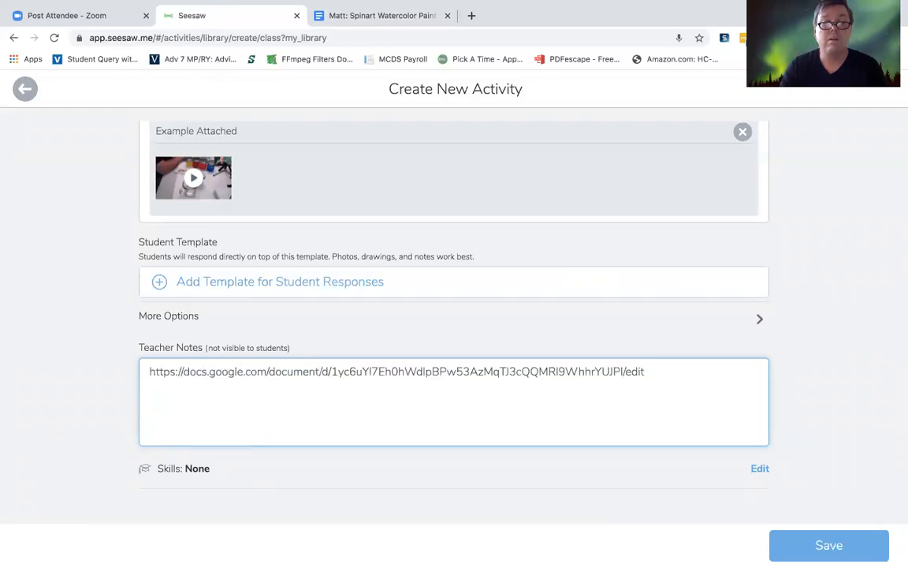
Step: Copy the entire text of the Spinart Watercolor Paint document and paste it below the link in the Teacher Notes
left_click(356, 16)
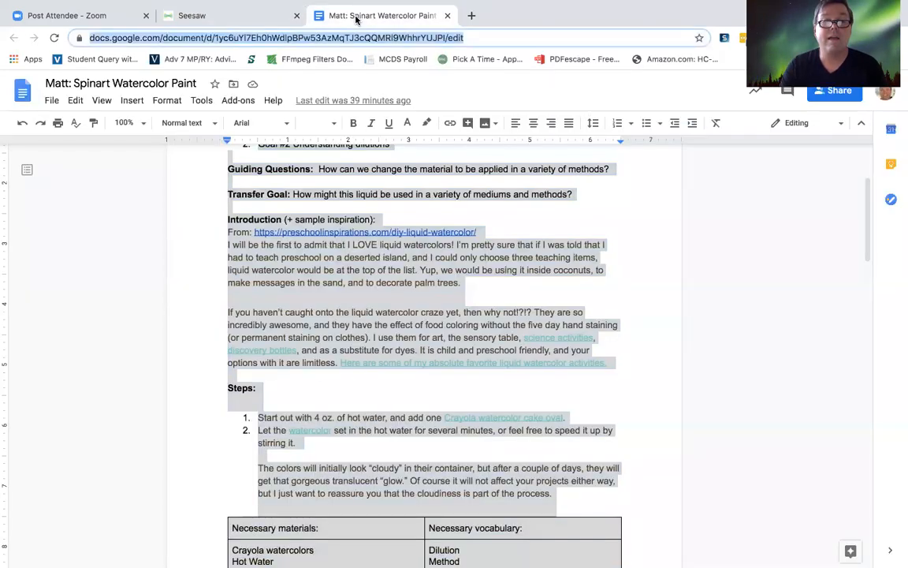
left_click(341, 373)
key("ctrl+a")
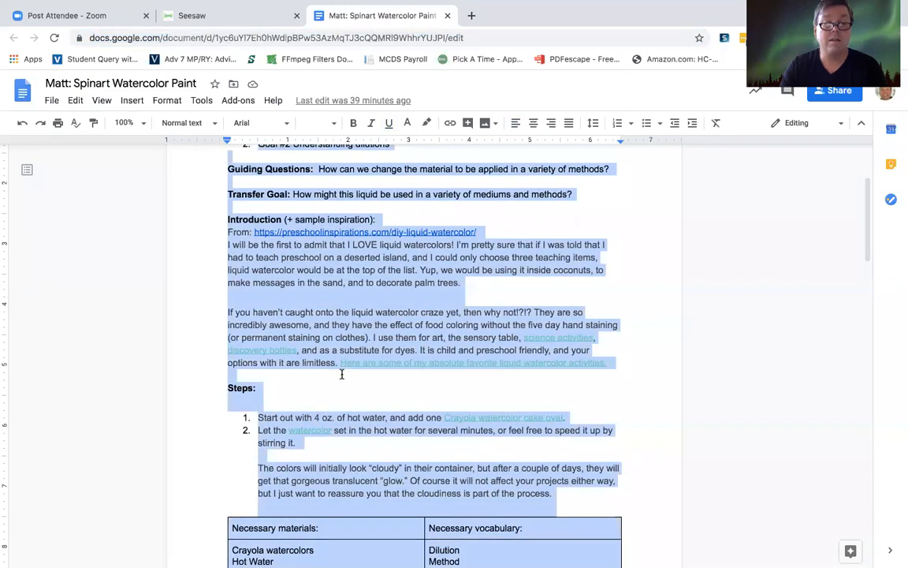
left_click(206, 15)
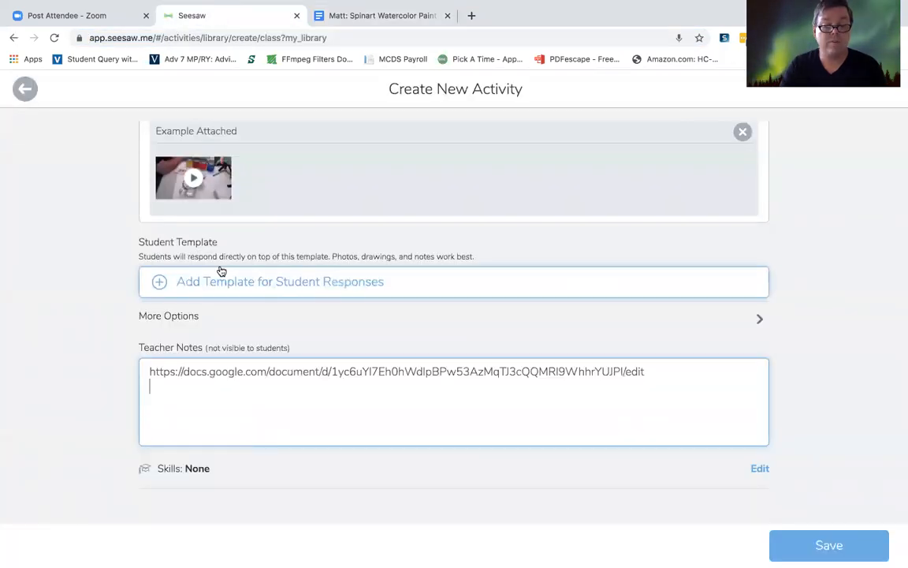
key("ctrl+v")
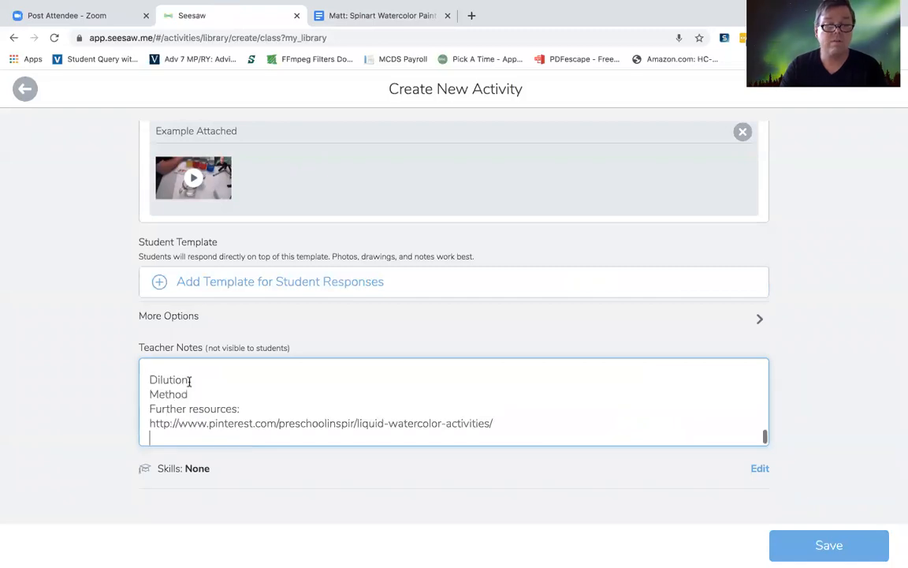
scroll(202, 400, "up", 10)
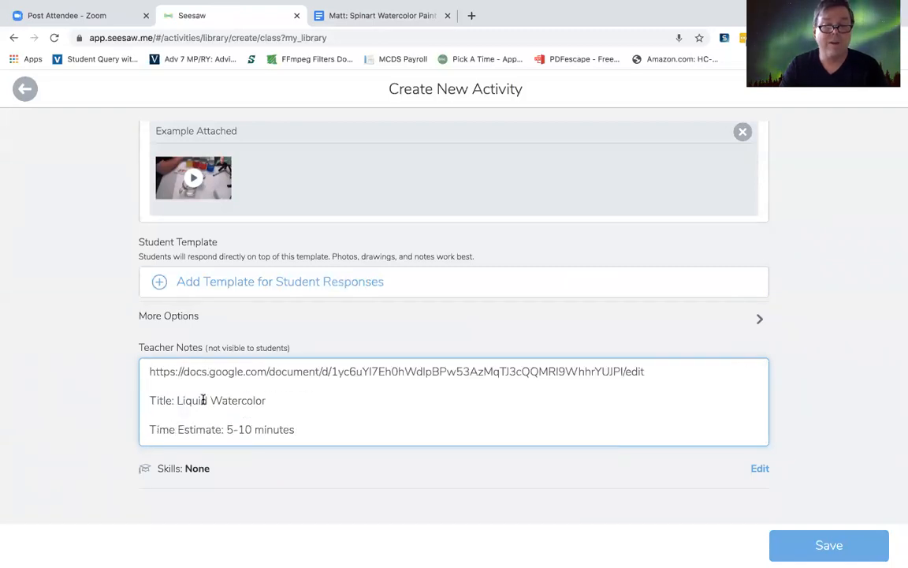
Step: Copy the Spinart document's text from "I will be the first to admit" through the end of the Steps section into the Student Instructions
scroll(229, 336, "up", 5)
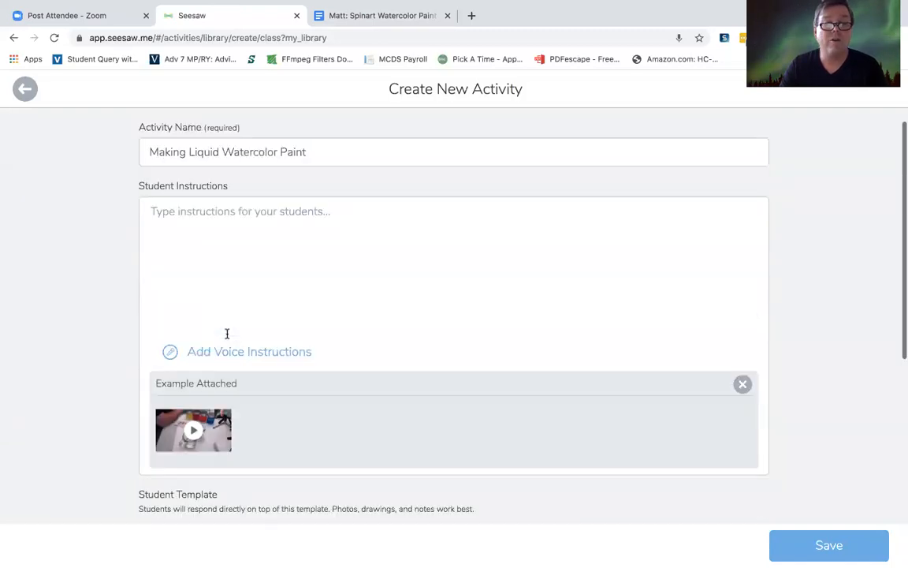
left_click(297, 262)
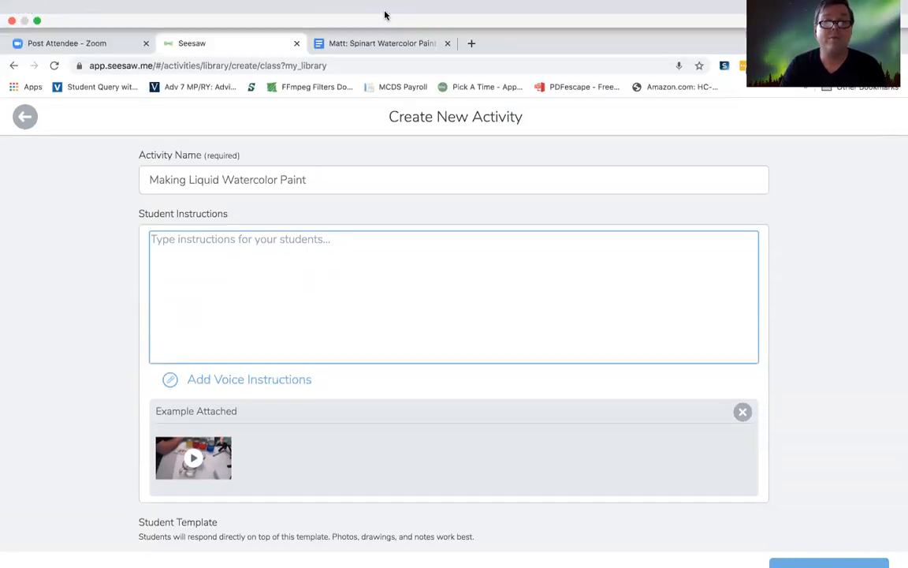
left_click(386, 14)
left_click(337, 48)
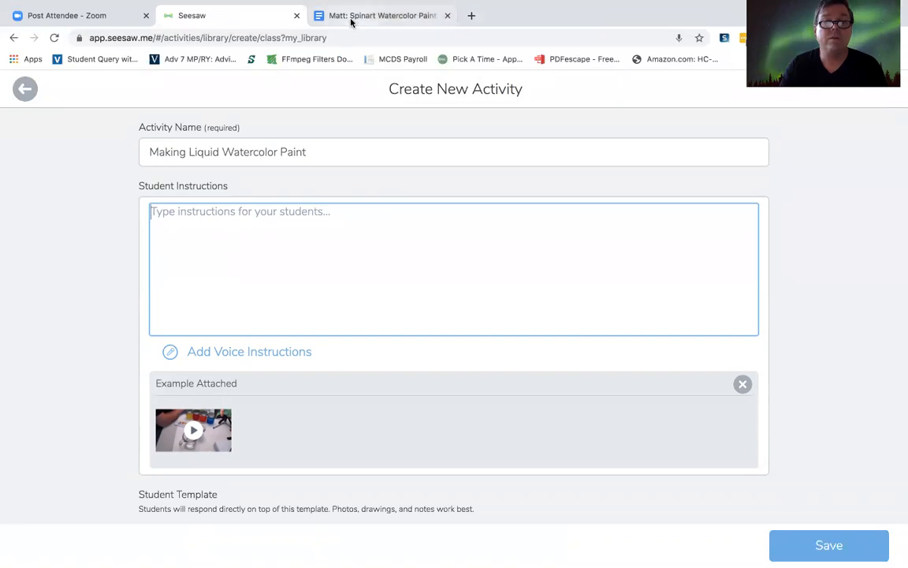
left_click(350, 17)
left_click(301, 285)
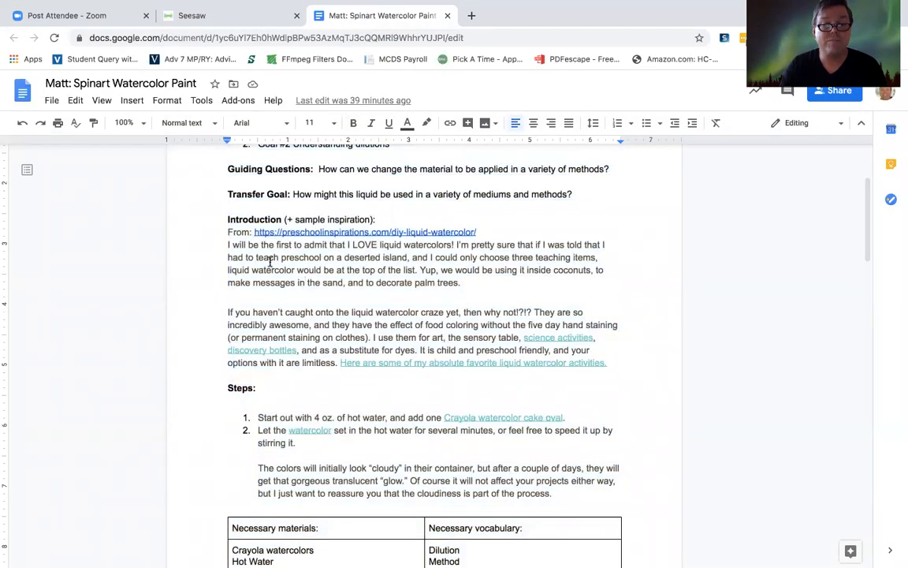
left_click_drag(228, 218, 507, 421)
scroll(301, 310, "down", 5)
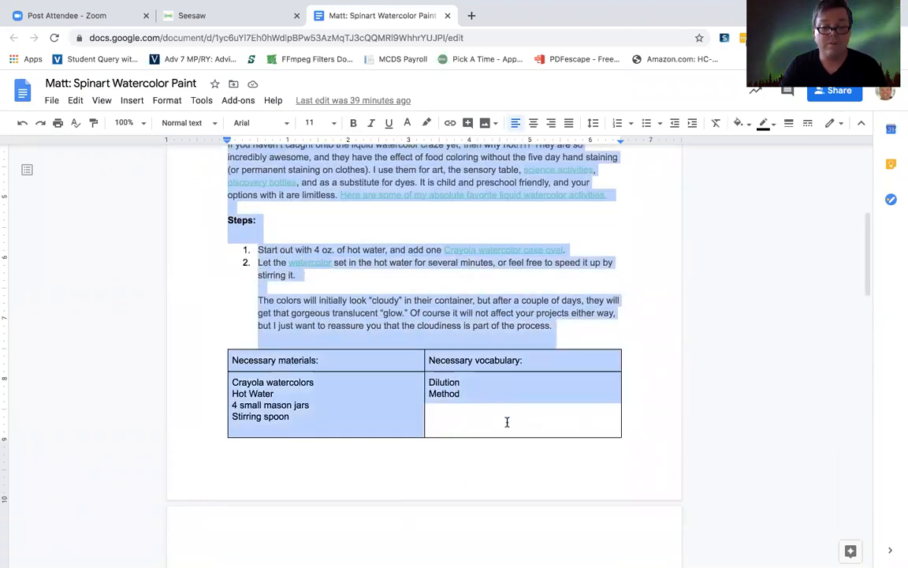
left_click(483, 385)
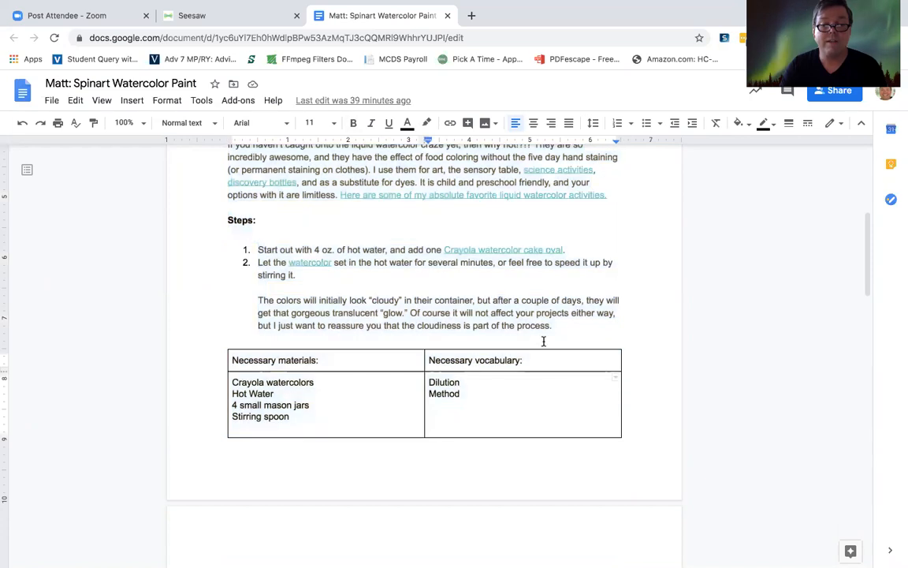
left_click_drag(561, 328, 225, 292)
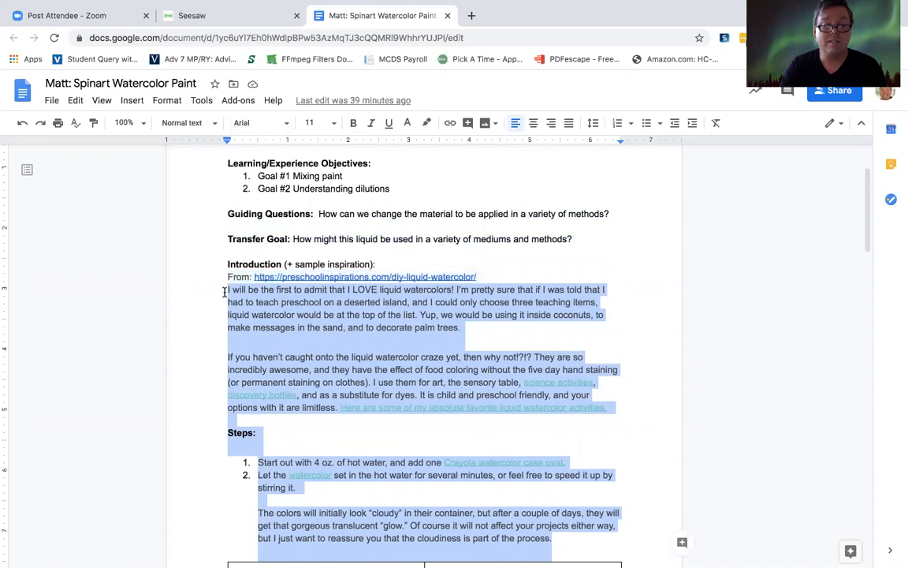
left_click(187, 15)
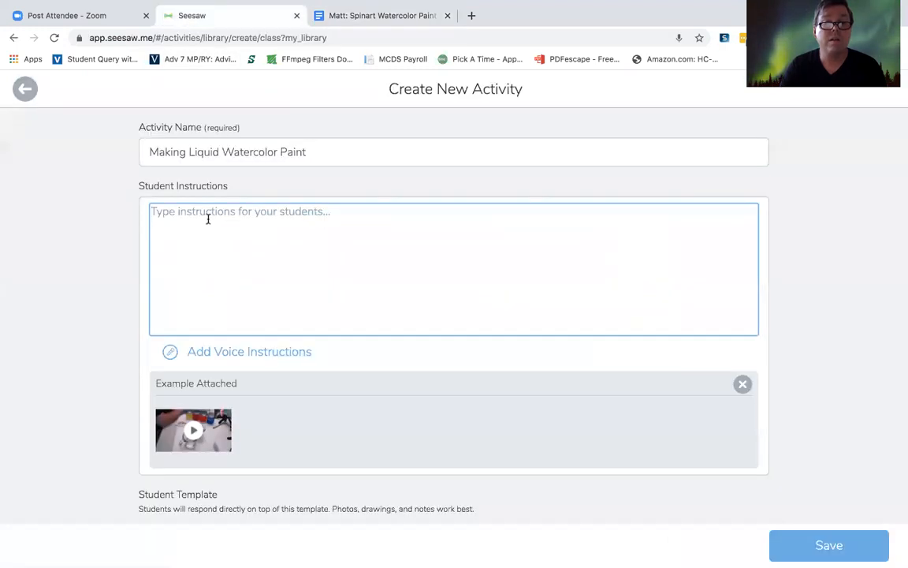
key("ctrl+v")
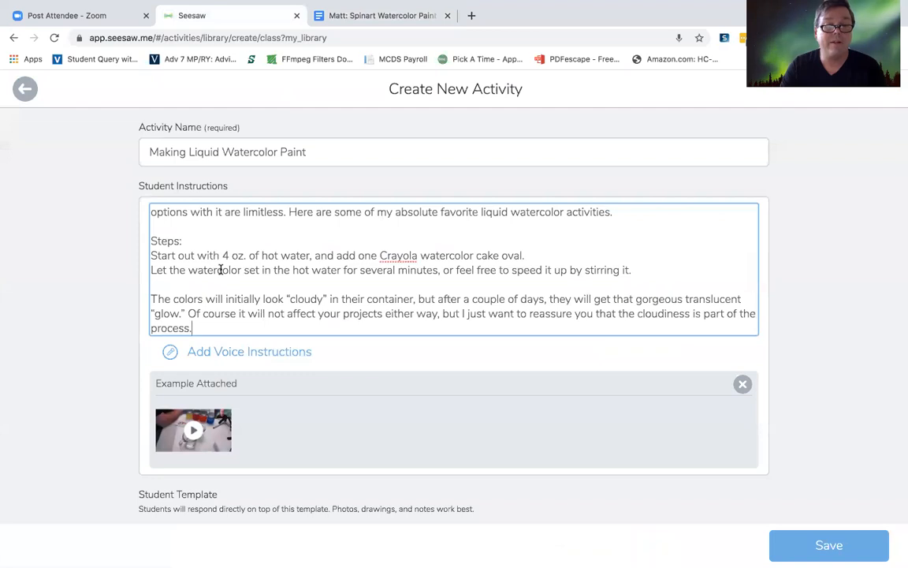
Step: Delete the two introductory paragraphs above "Steps:" in the Student Instructions
scroll(221, 270, "up", 5)
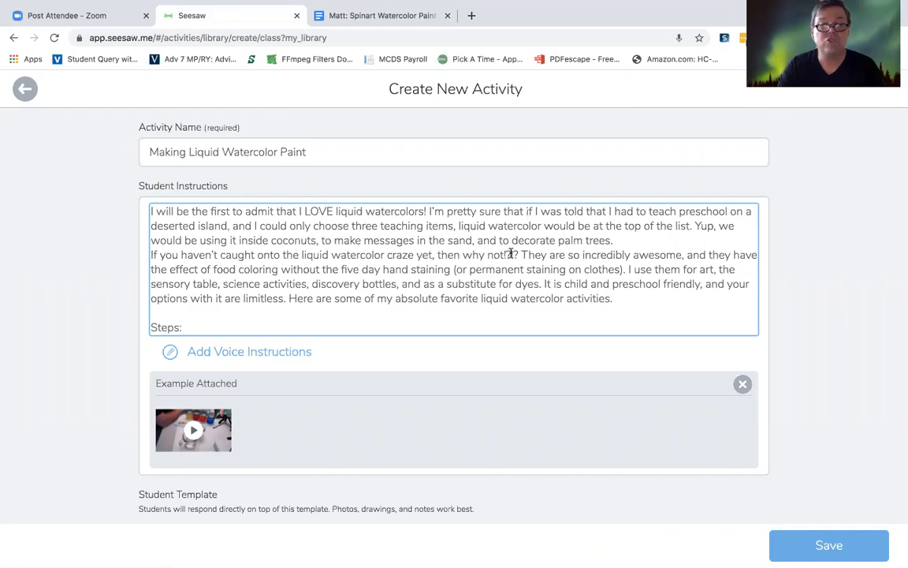
left_click_drag(617, 298, 137, 214)
key("BackSpace")
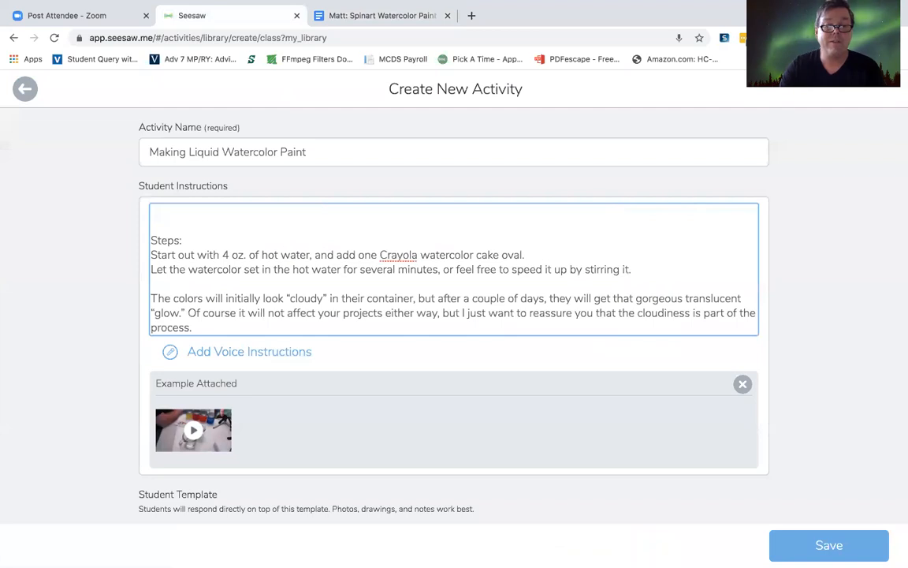
Step: Begin the Student Instructions with the greeting "Hi Everyone," followed by a blank line
type("Hi ")
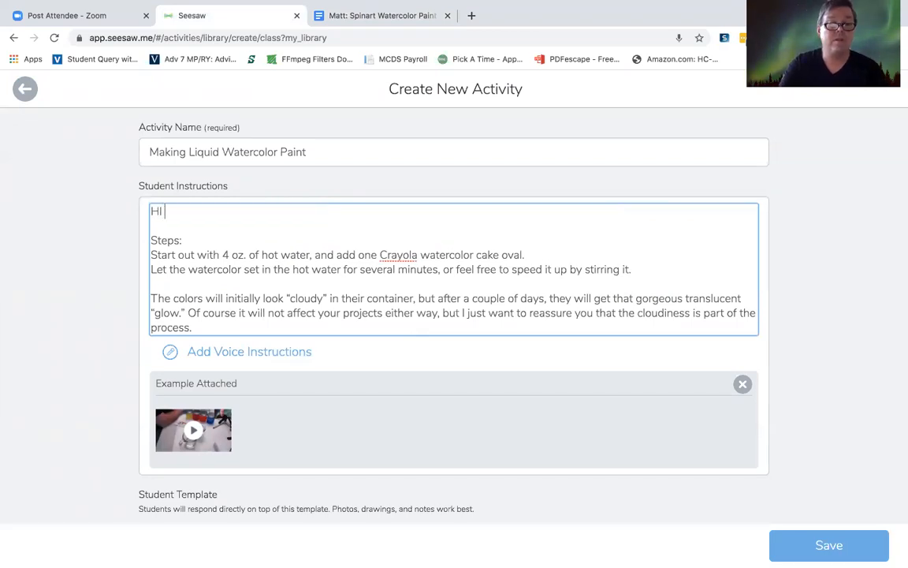
type("Everyone,")
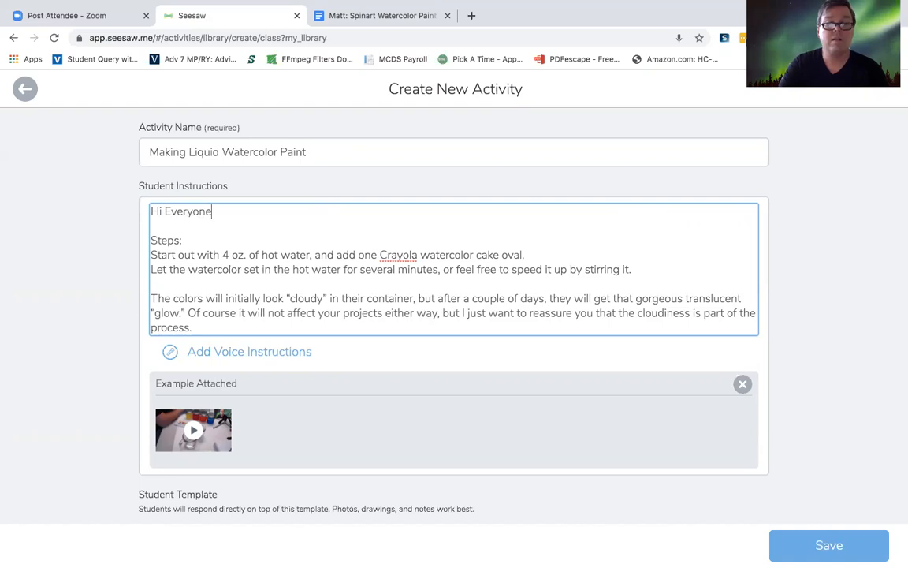
key("Return")
key("Return")
Step: Below the greeting, write "Here is how to make the liquid paint for your spinart machines. These paints will only get better."
type("H")
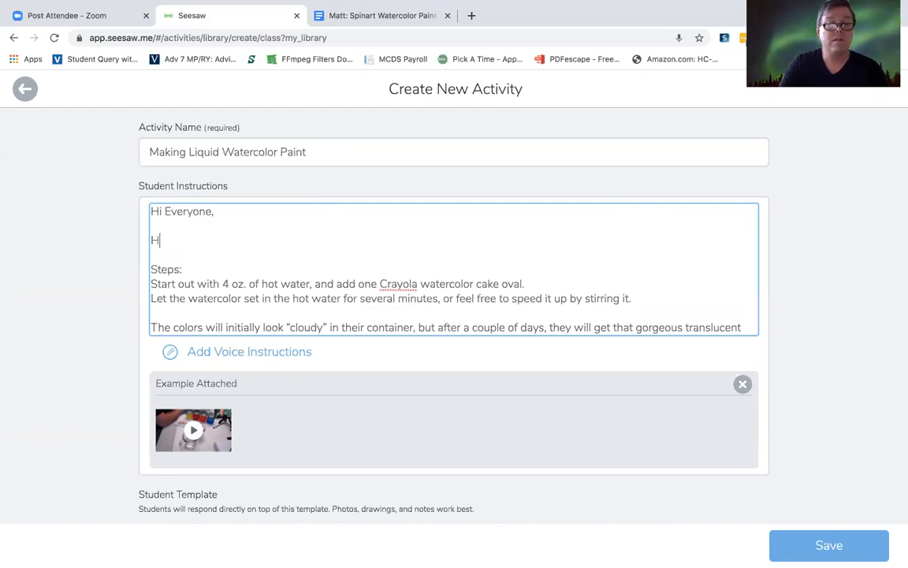
type("ere is how to mak")
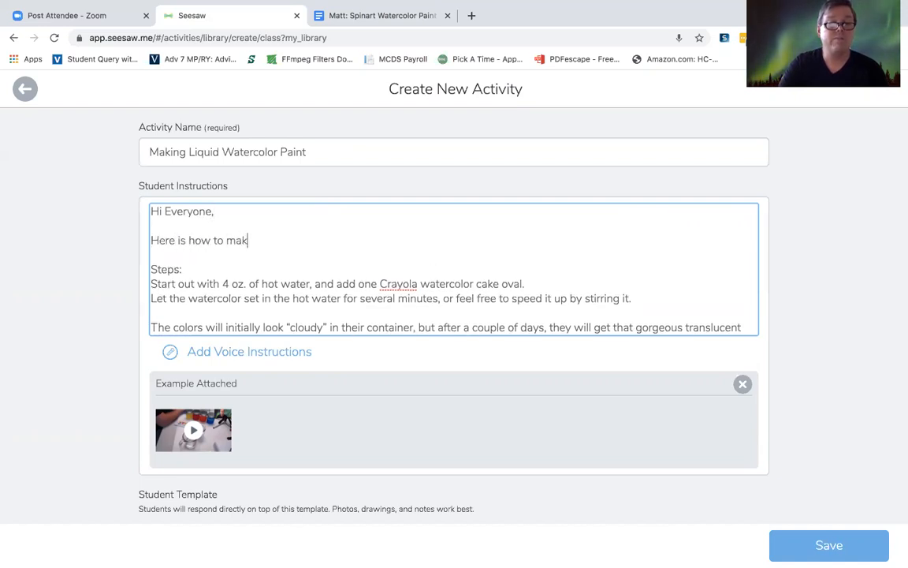
type("e the liqu")
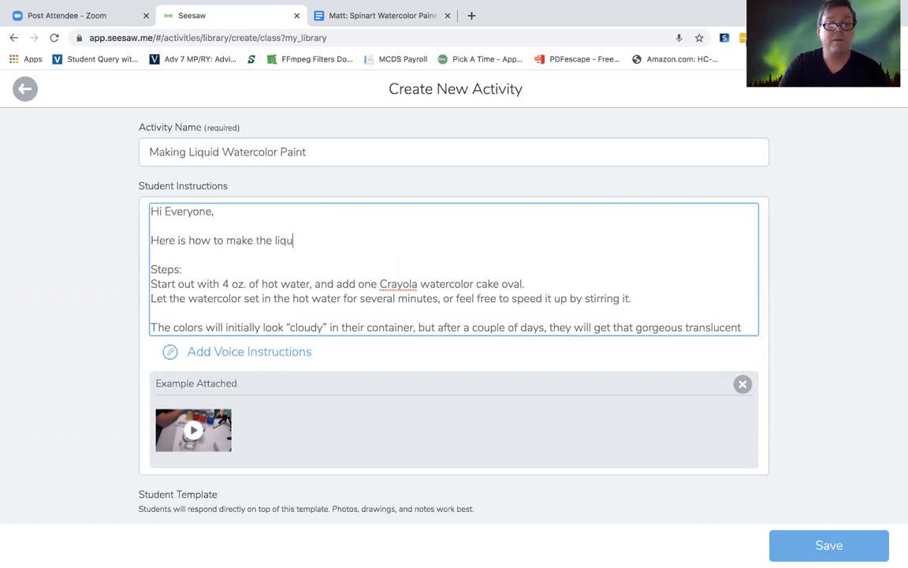
type("id paint for")
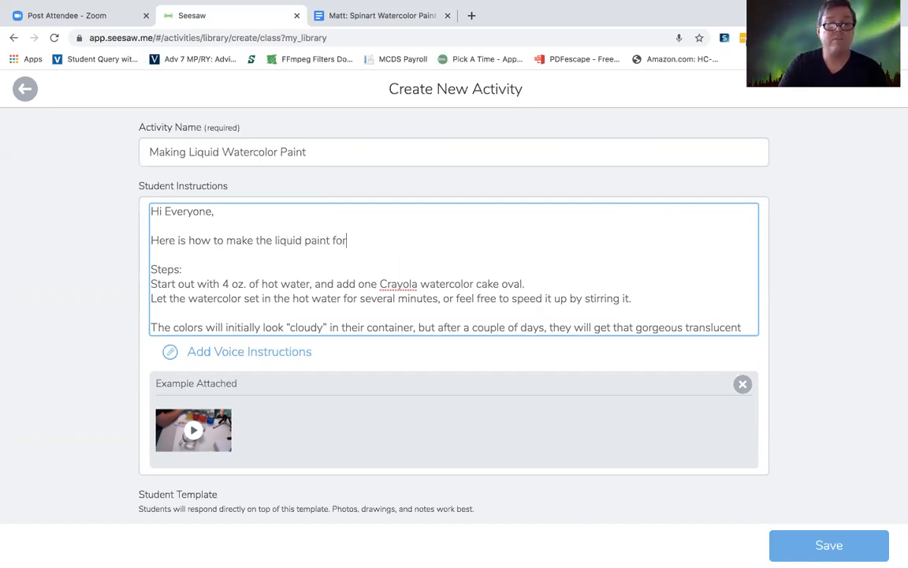
type(" your spinart mac")
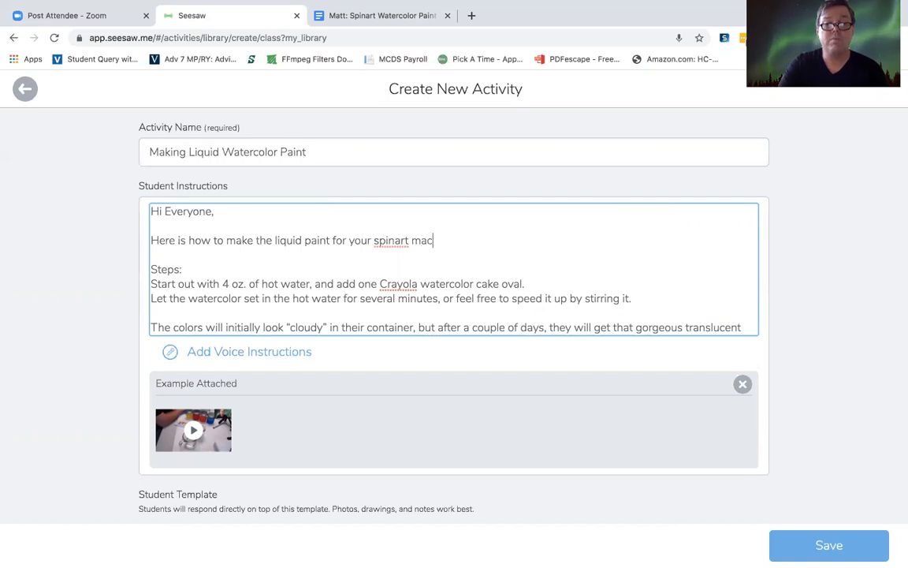
type("hines. These paint")
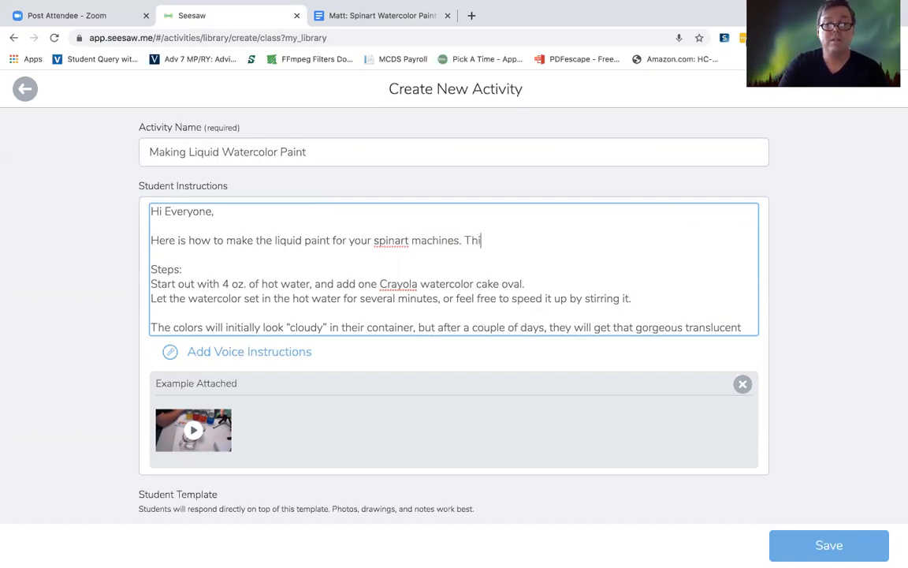
type("s will only get ")
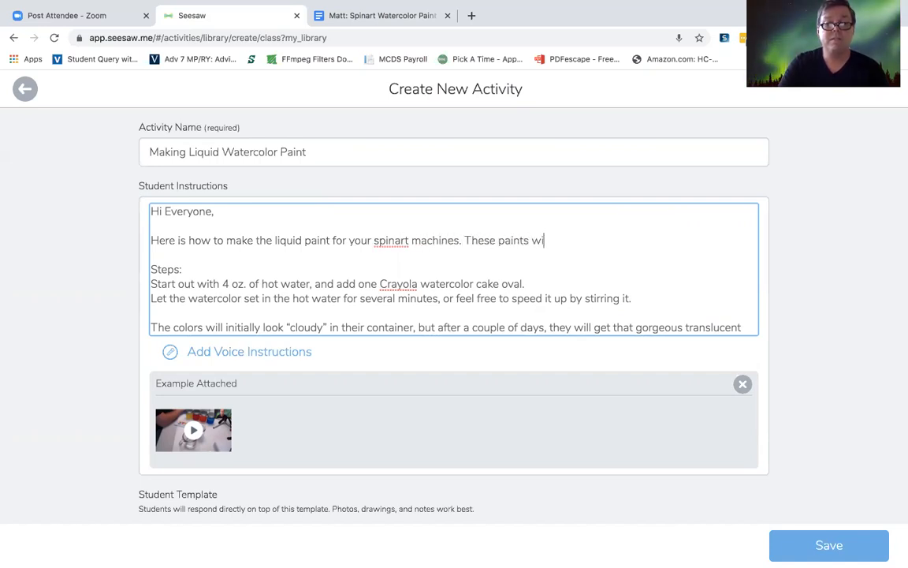
type("better.")
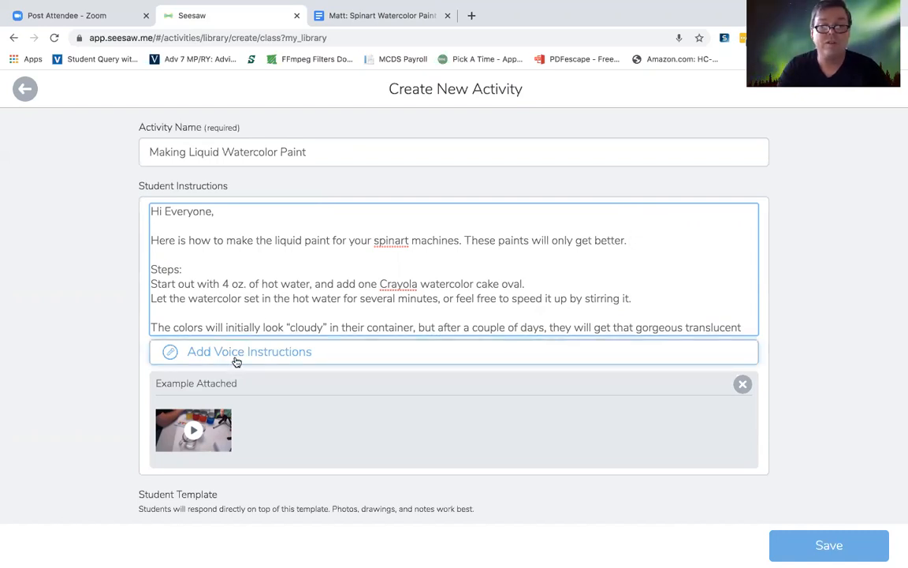
Step: Capitalize the word "Spinart" in the introductory sentence of the Student Instructions
left_click(377, 241)
key("BackSpace")
type("S")
Step: Try to add the flagged word "Crayola" in the steps text to the spelling dictionary
left_click(402, 285)
right_click(401, 287)
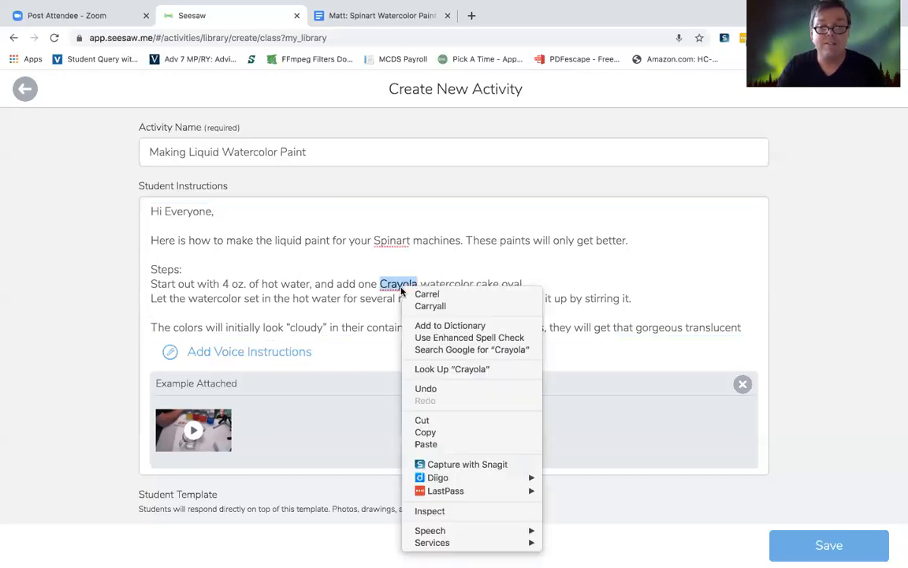
left_click(450, 325)
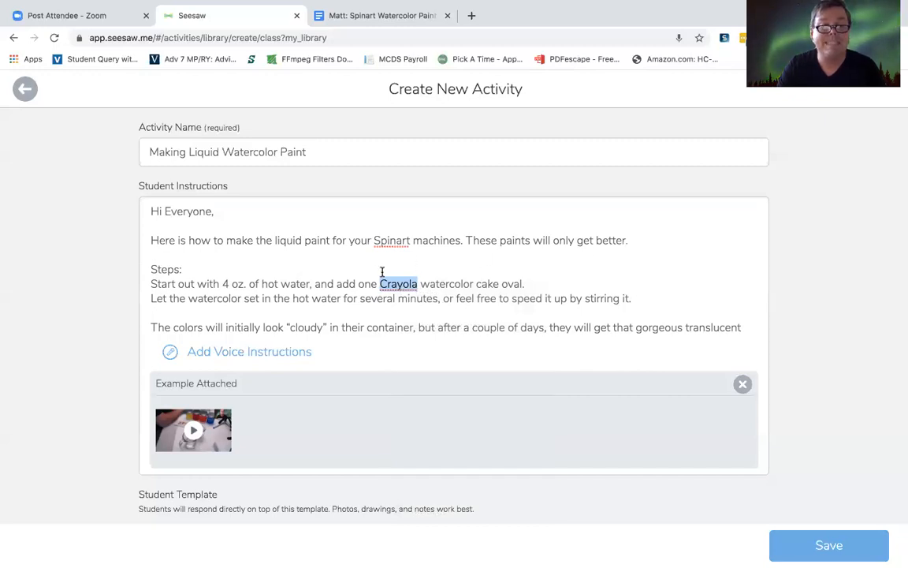
Step: Add a "Materials:" heading on its own line between the introductory sentence and the Steps section
scroll(355, 281, "down", 1)
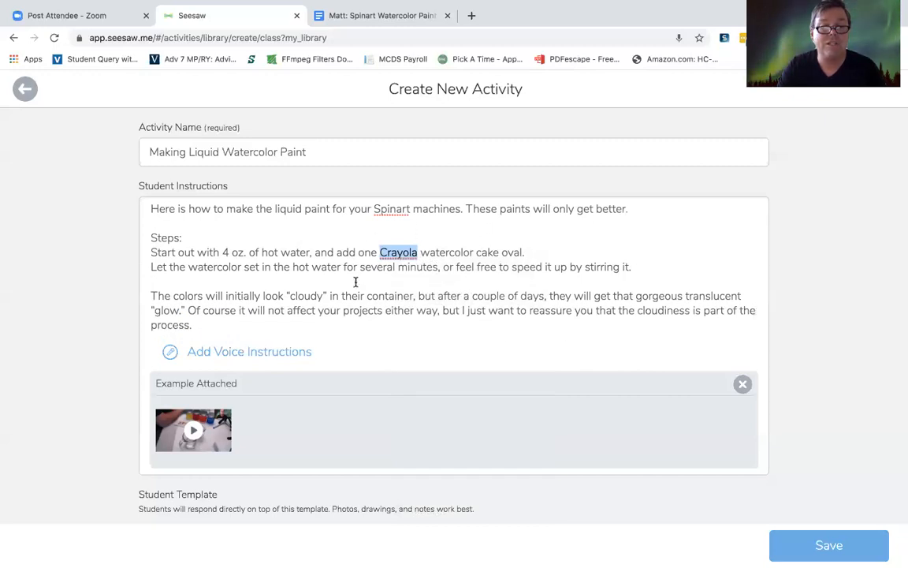
scroll(355, 281, "up", 1)
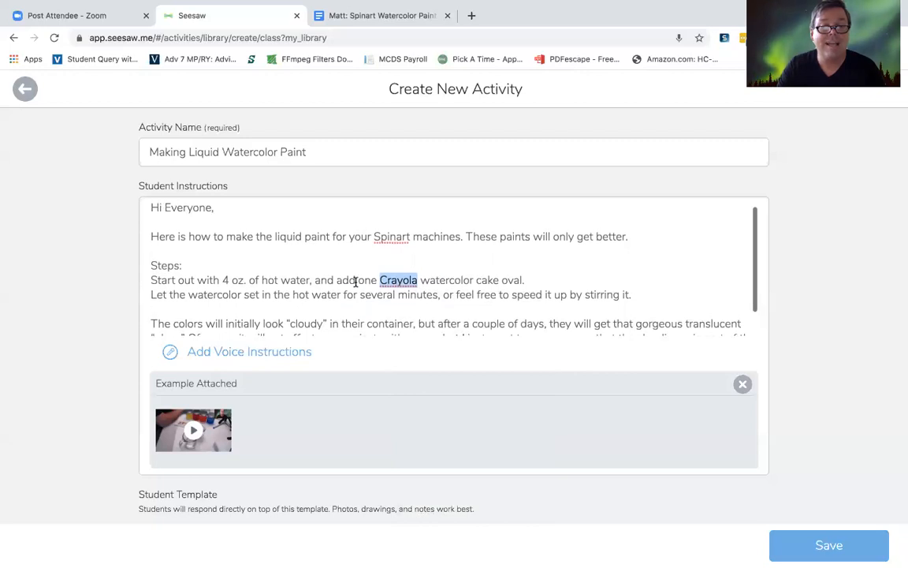
left_click(632, 240)
key("Return")
key("Return")
type("Ma")
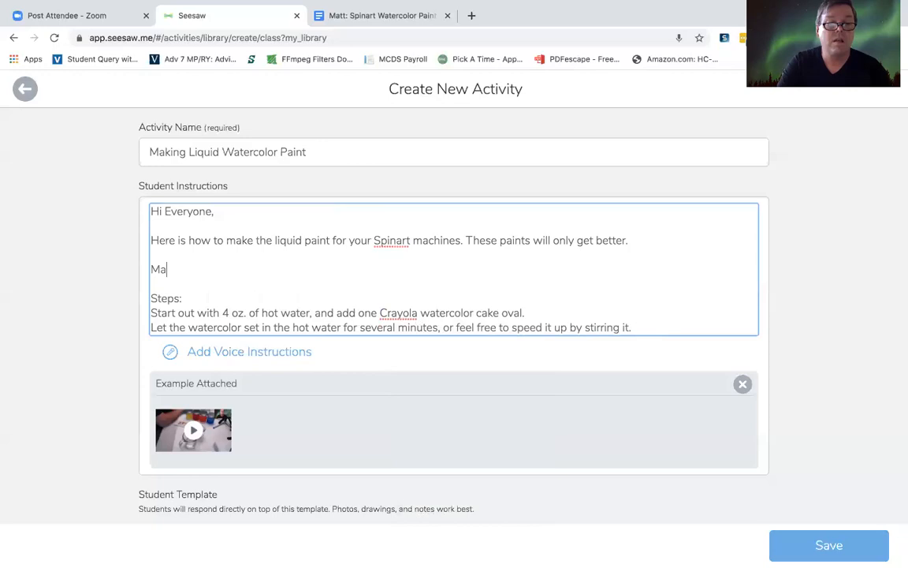
type("terials:")
key("Return")
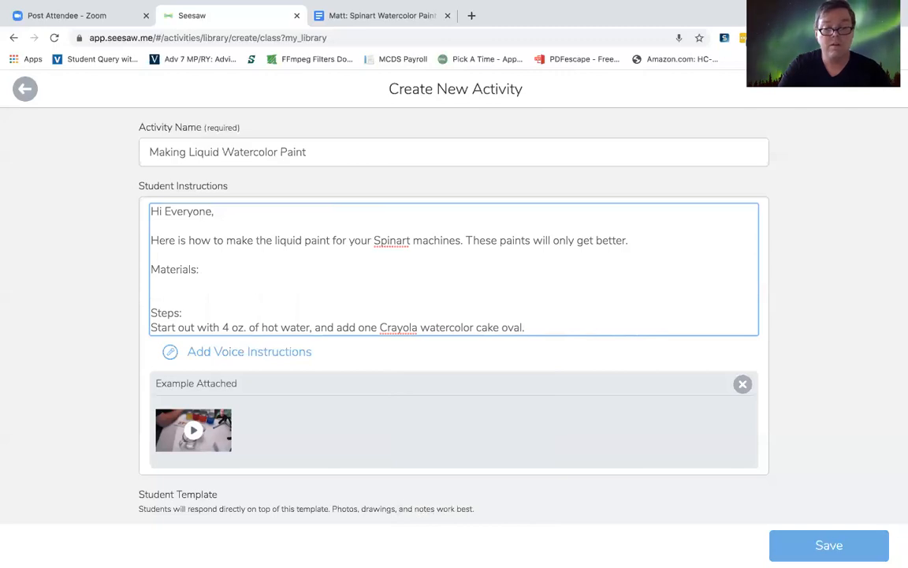
Step: List "4 mason jars" and "Crayola watercolor set" on separate lines under the Materials heading
type("4 ")
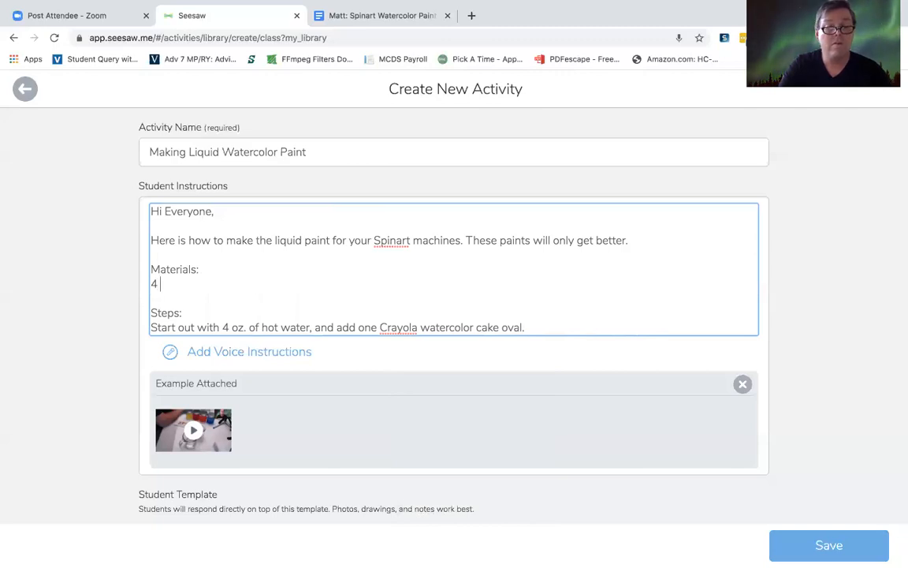
type("mason jars")
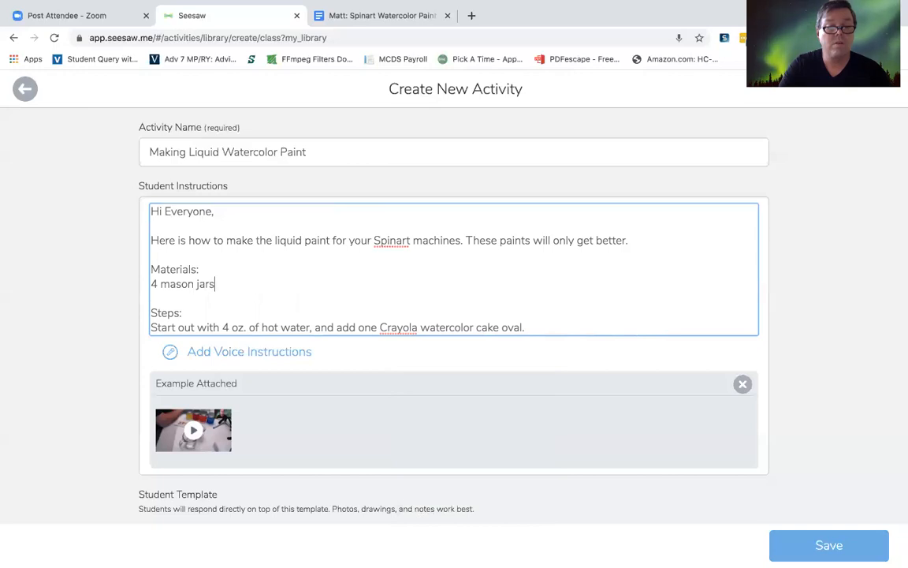
key("Return")
type("C")
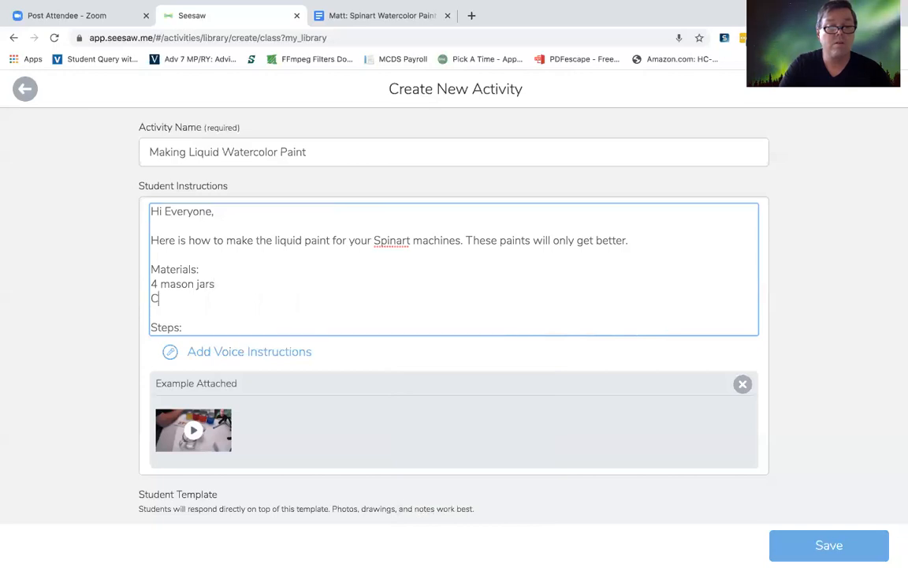
type("rayola")
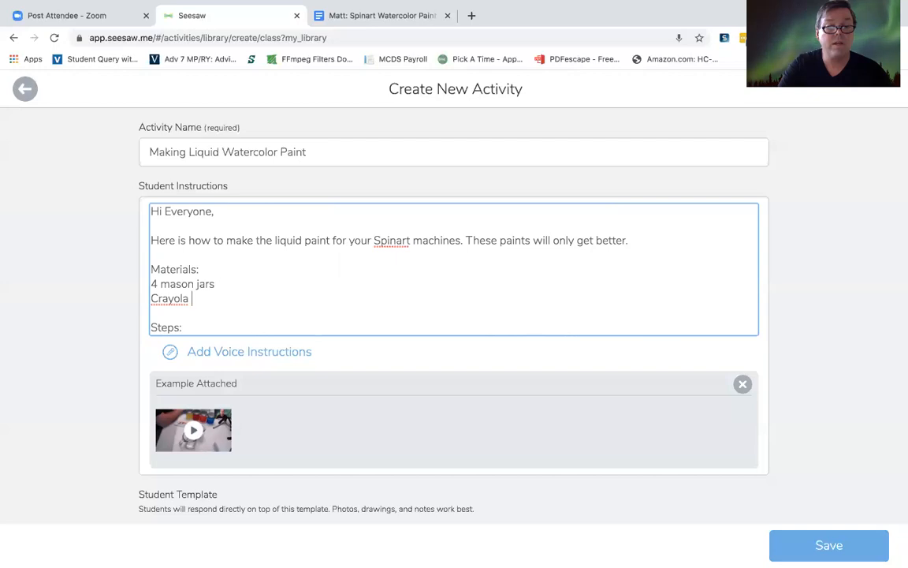
type(" watercolor set")
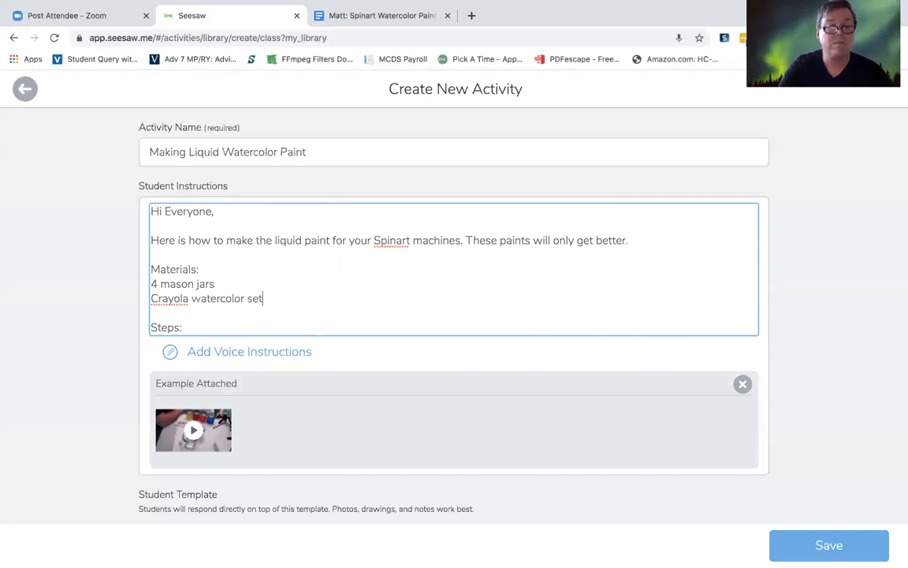
key("Return")
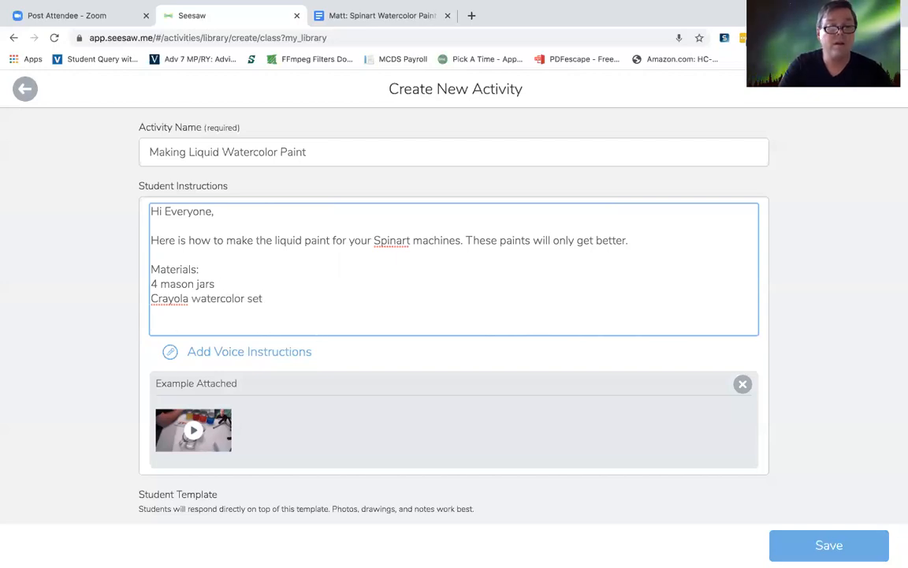
Step: Add "8oz (2oz per jar) of hot water" as the third item in the materials list
type("8")
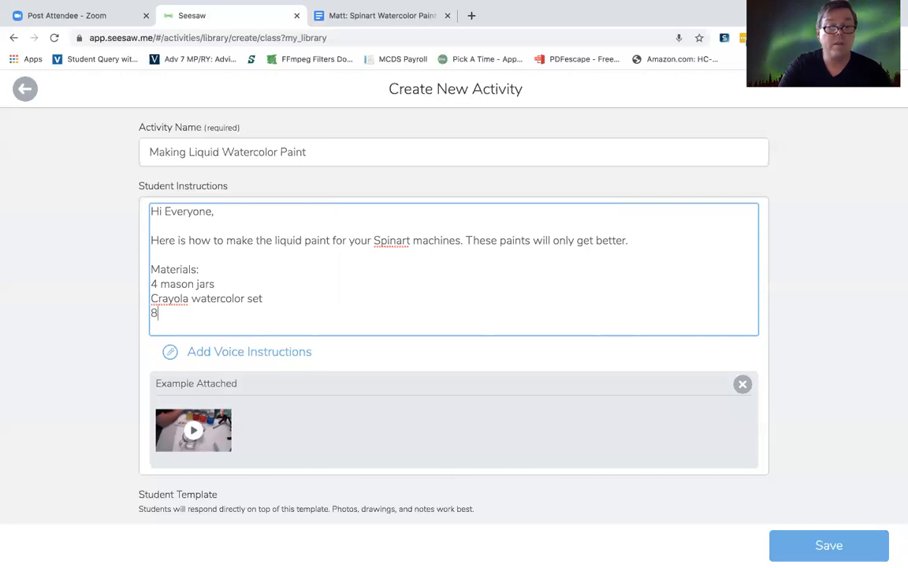
type("oz")
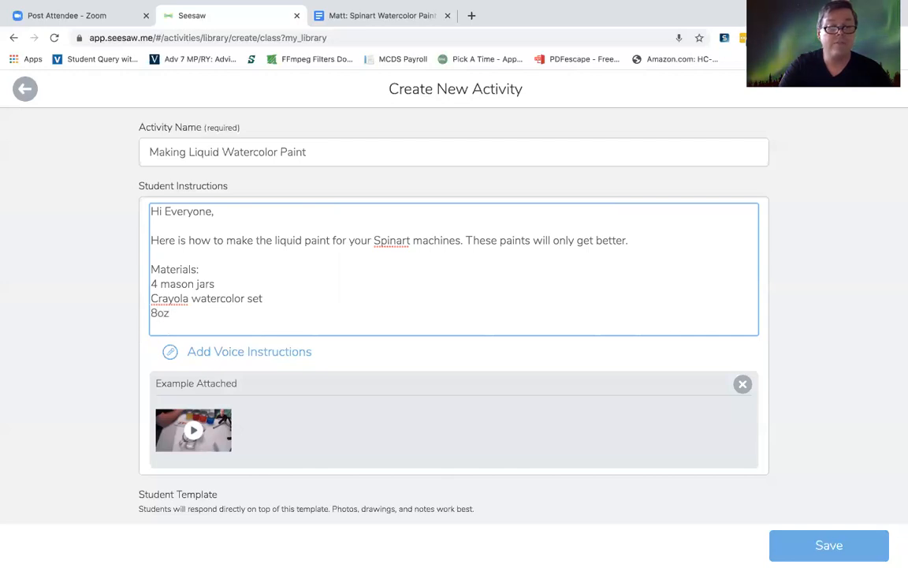
type(" (")
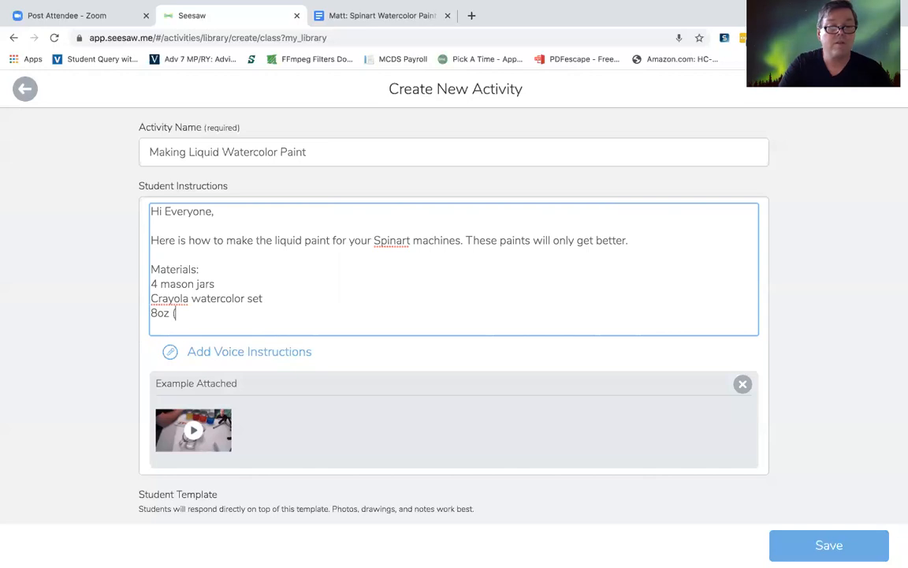
type("2oz p")
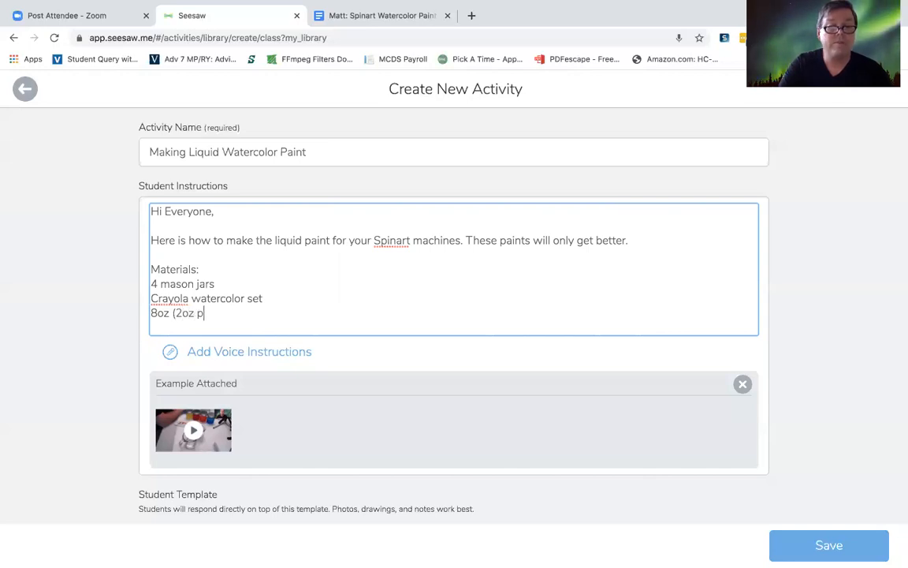
type("er jar")
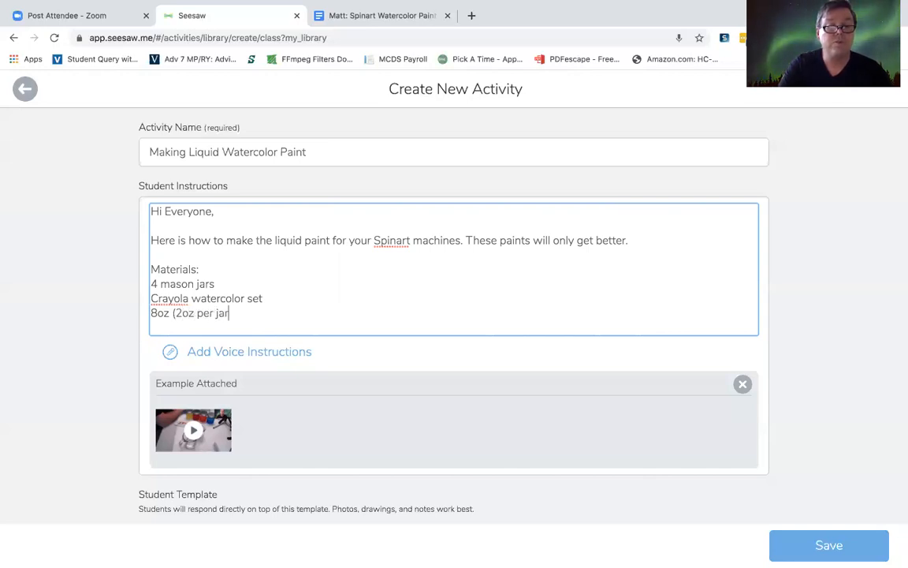
type(") of hot water")
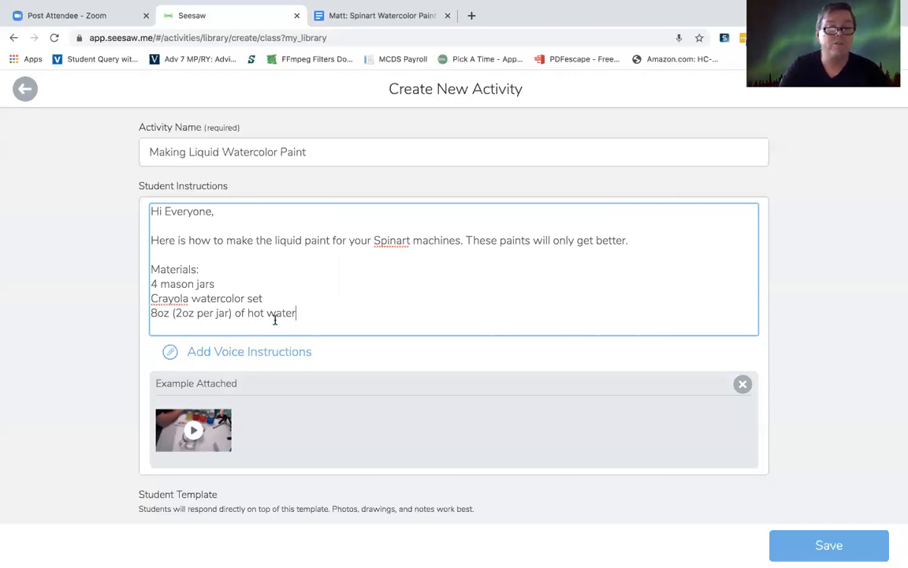
Step: Add the word "lids" to the end of the mason jars line in the materials list
left_click(230, 286)
type("lids")
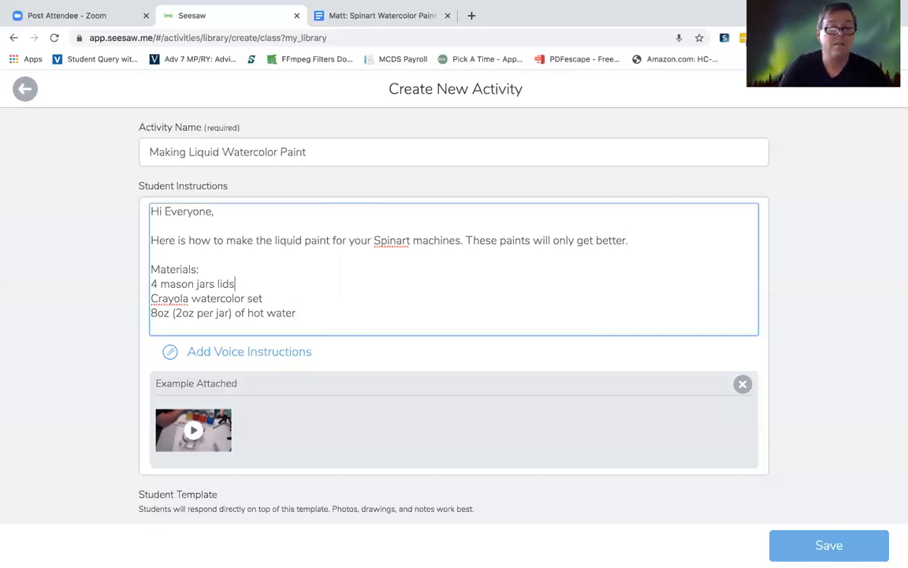
left_click(316, 313)
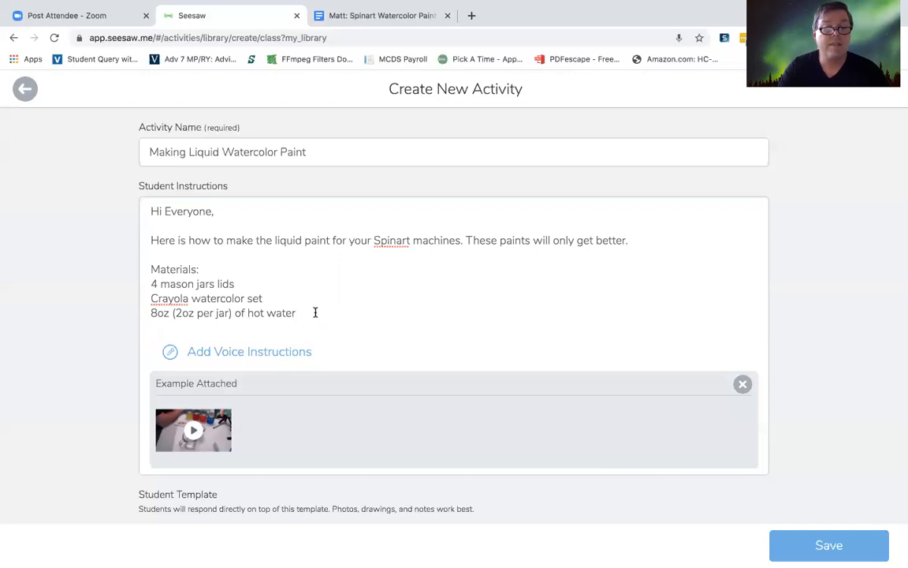
Step: Set the hot water amount in the first line of the Steps section to 2 oz
scroll(315, 313, "down", 3)
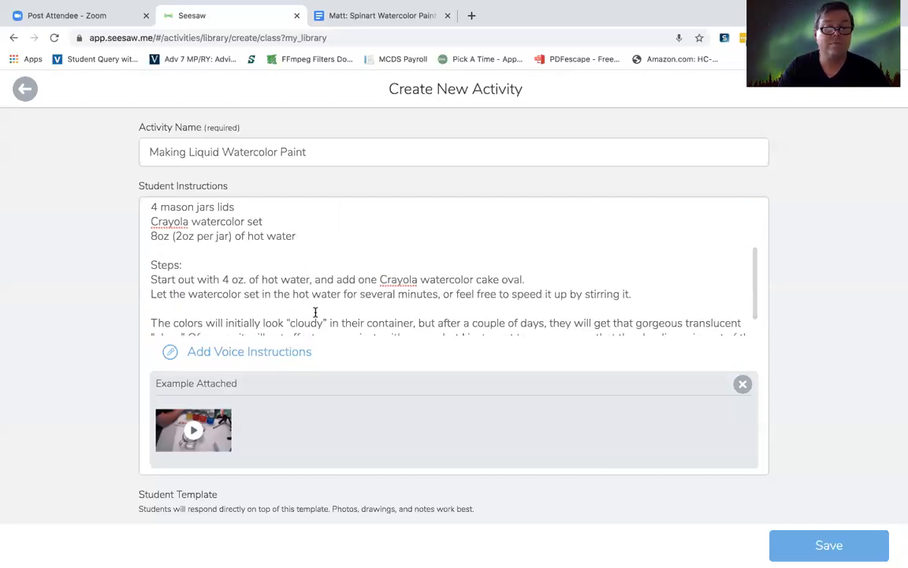
double_click(225, 280)
type("2")
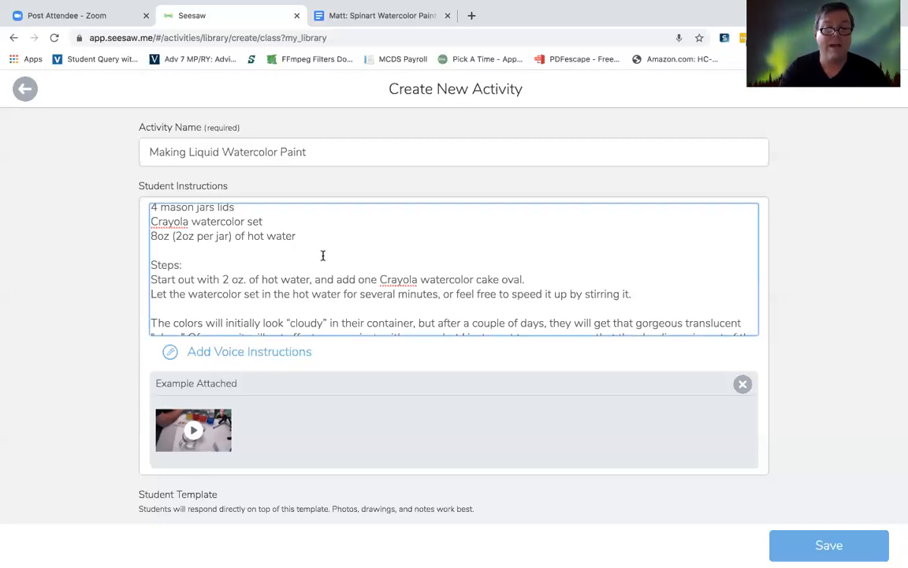
left_click(282, 245)
Step: Look over the student instructions, open the voice instructions recorder and check the page's microphone access in the browser
scroll(282, 245, "down", 1)
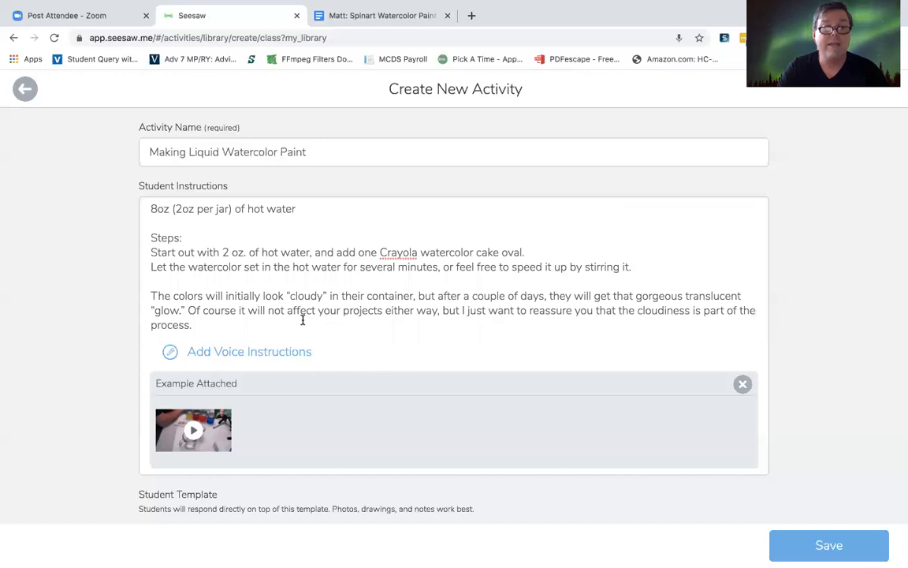
scroll(303, 319, "up", 4)
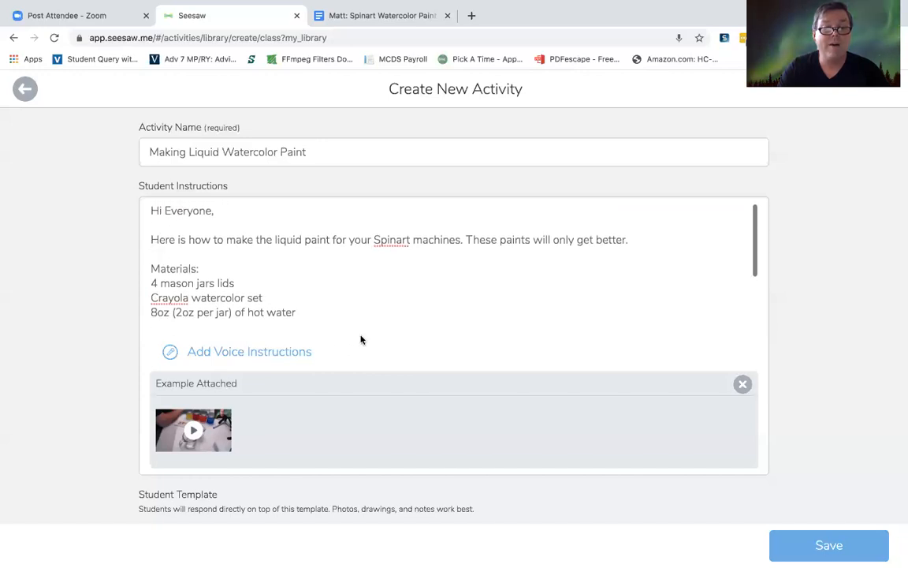
scroll(360, 338, "down", 2)
left_click(271, 310)
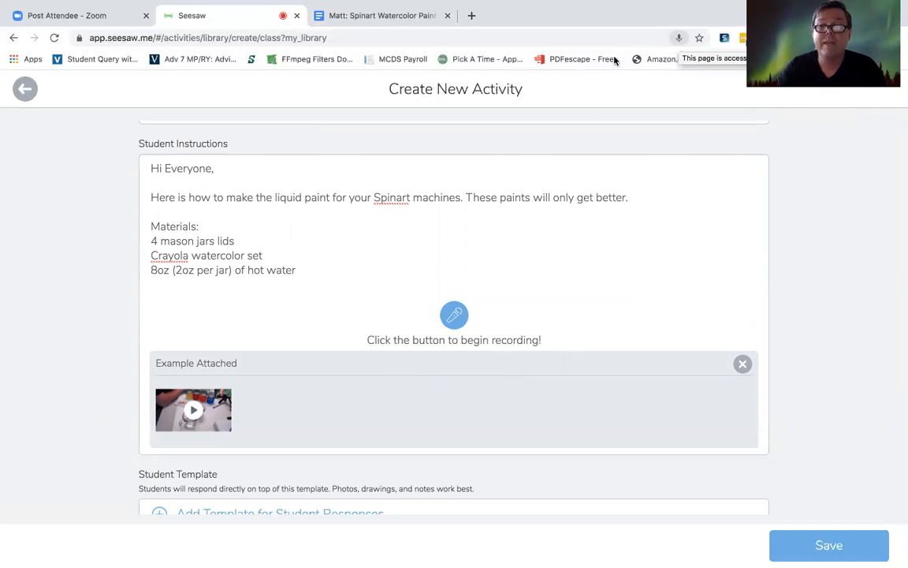
left_click(679, 39)
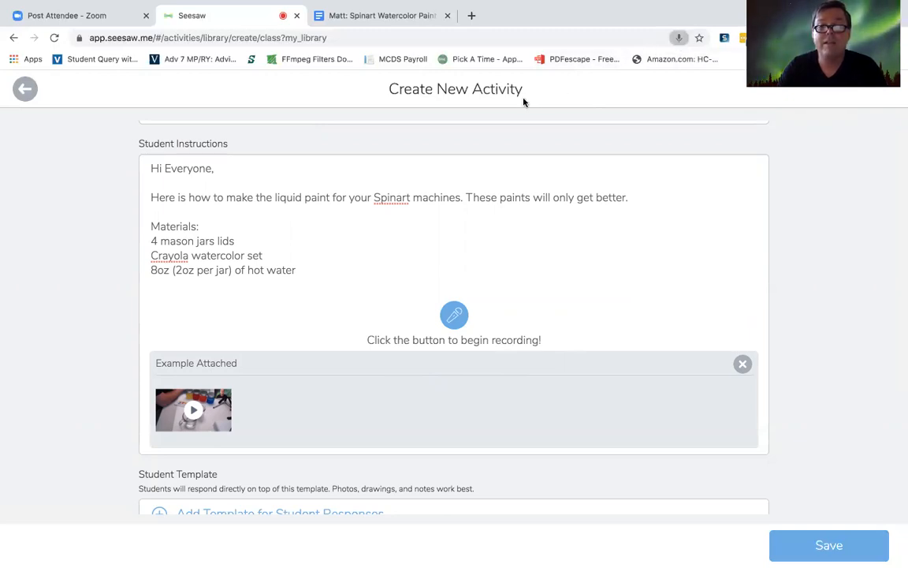
left_click(597, 258)
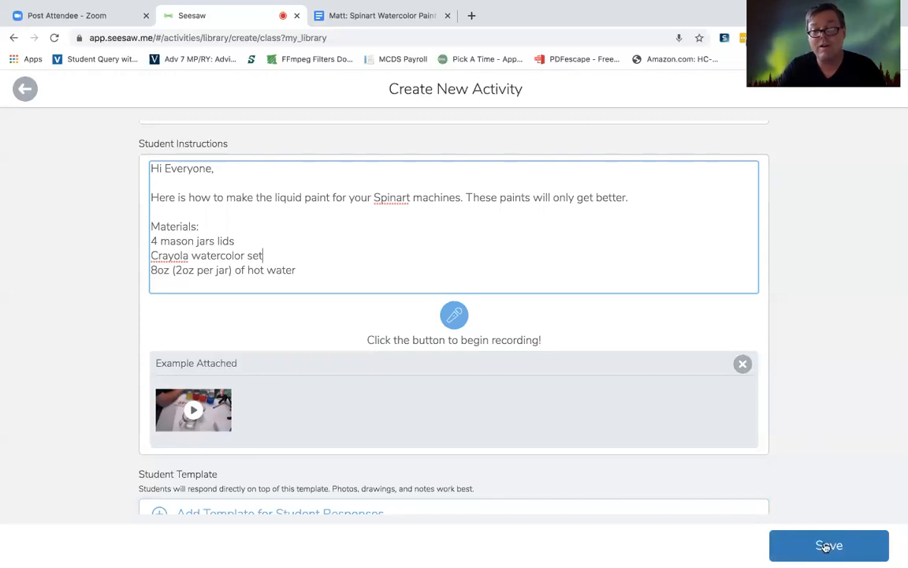
left_click(498, 258)
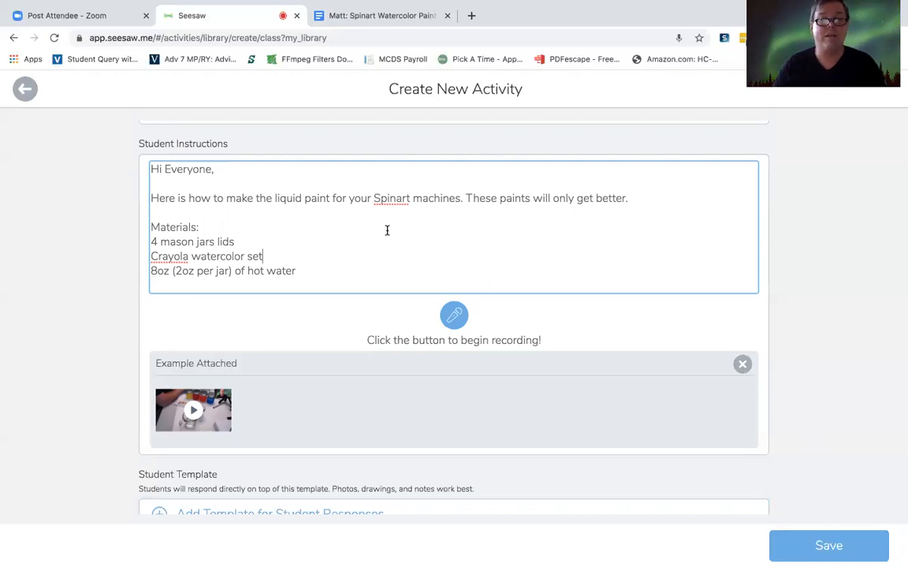
scroll(462, 240, "up", 1)
scroll(462, 240, "down", 2)
scroll(462, 239, "up", 1)
left_click(631, 212)
type("We")
key("BackSpace")
key("BackSpace")
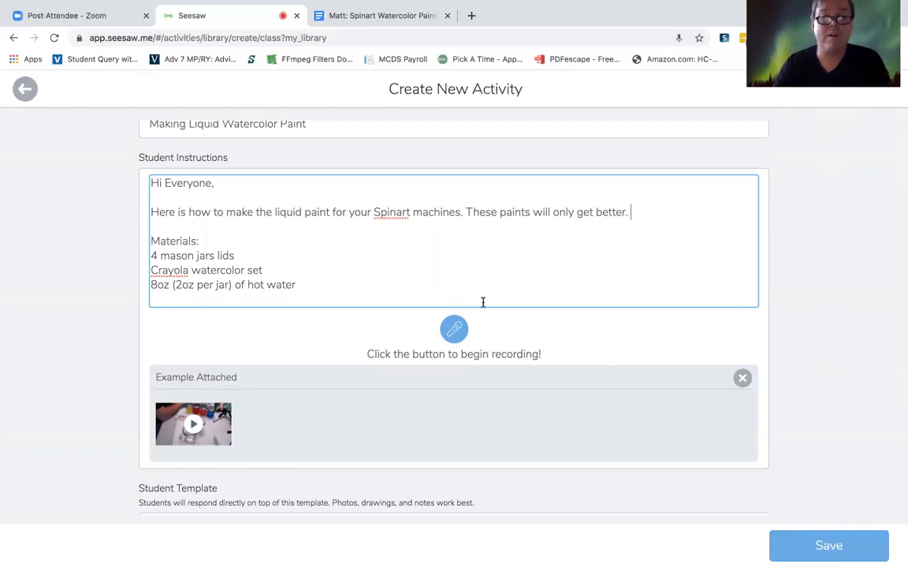
Step: Record spoken voice instructions for the activity and stop the recording just before the 2:00 limit
left_click(454, 328)
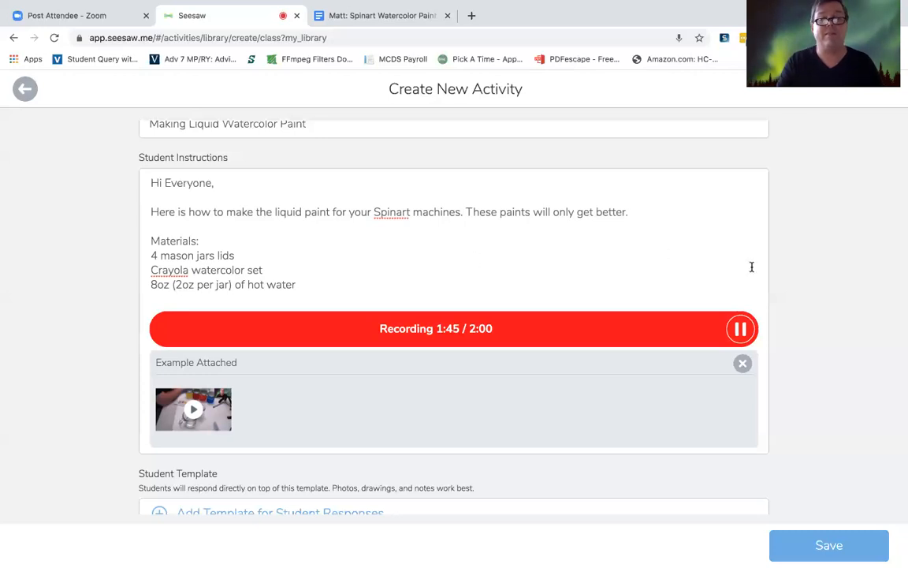
left_click(741, 330)
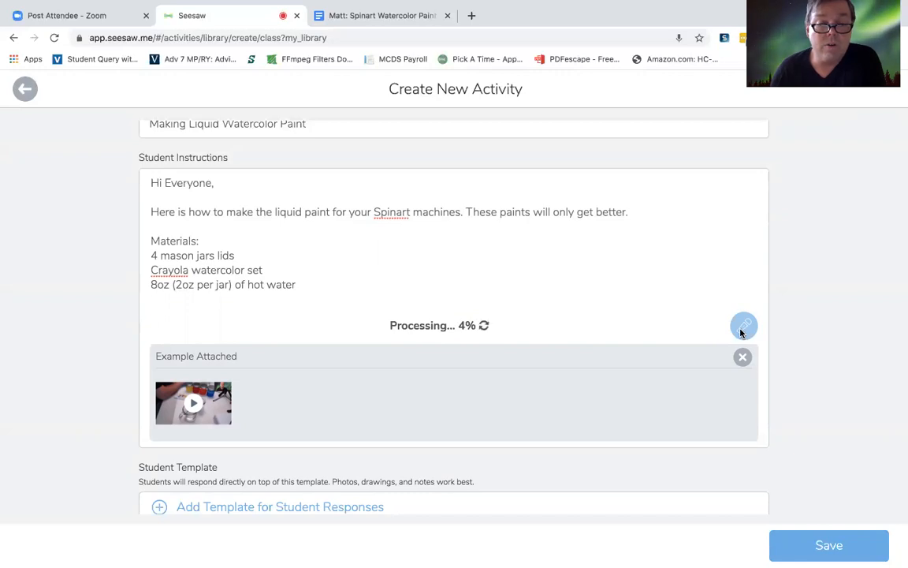
Step: Try to take a photo as the template for student responses, and return to the activity form
scroll(490, 339, "down", 5)
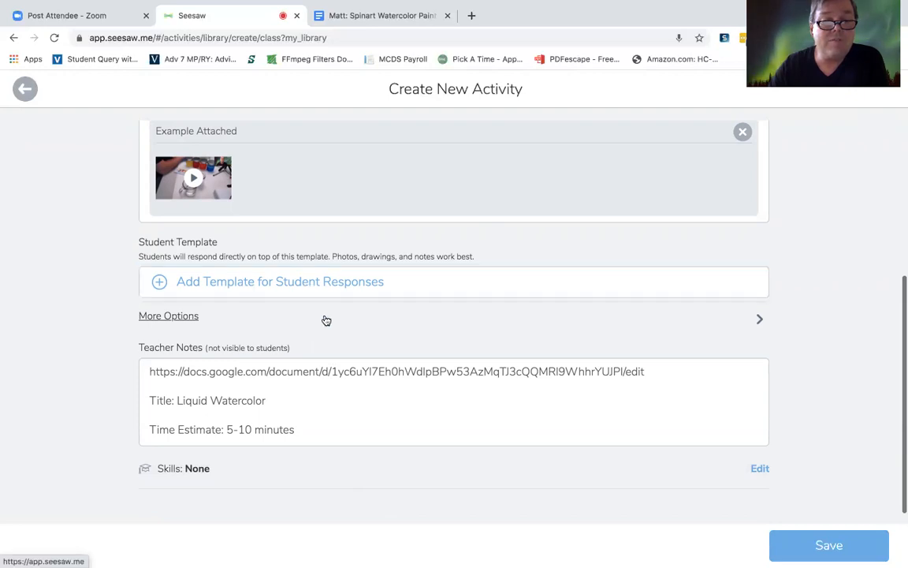
left_click(298, 283)
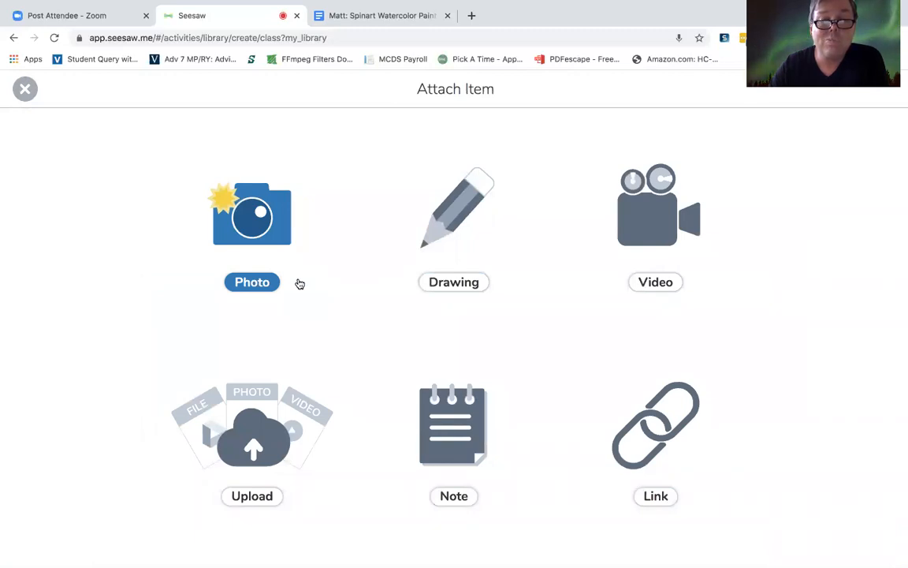
left_click(268, 281)
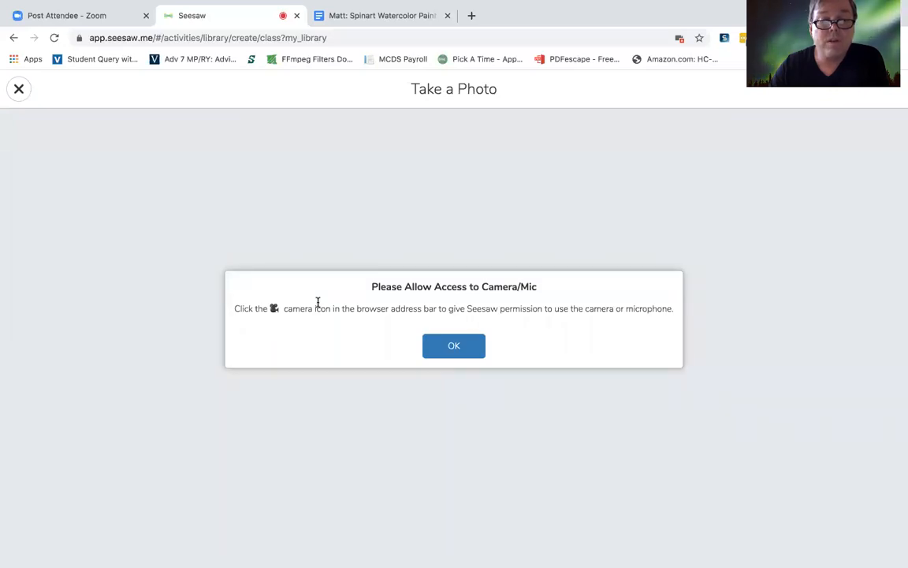
left_click(458, 348)
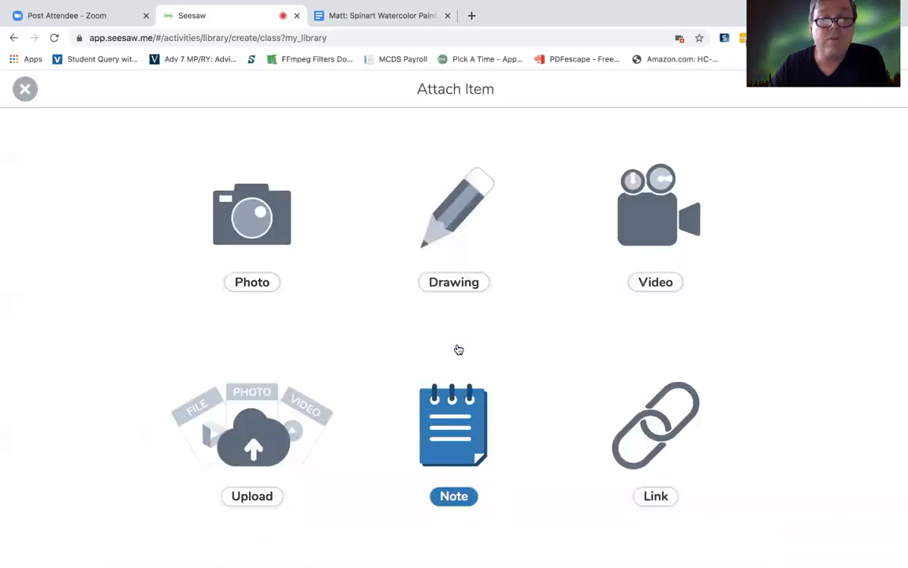
left_click(24, 88)
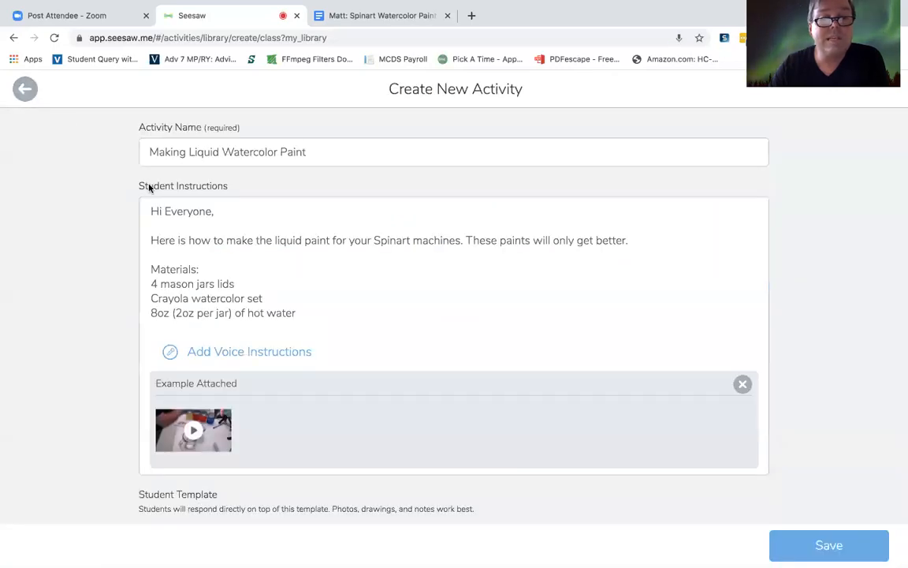
Step: Check the end of the student instructions, save the new activity, and review its teacher notes on the library page
scroll(369, 322, "down", 1)
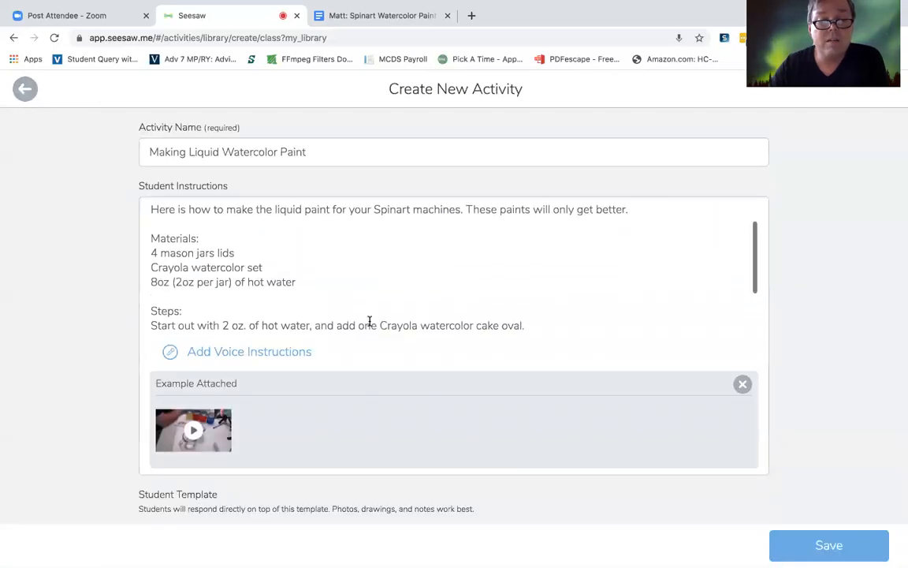
scroll(369, 323, "down", 2)
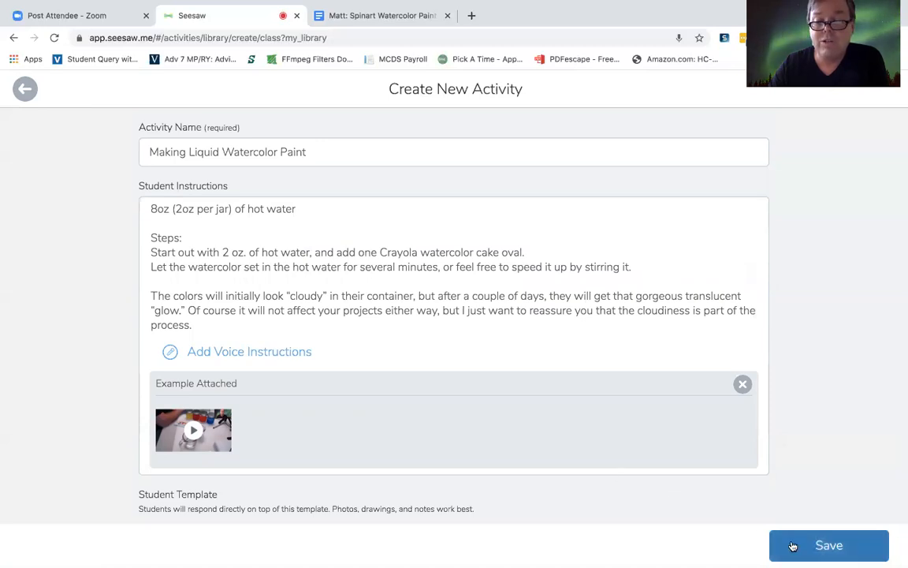
left_click(780, 544)
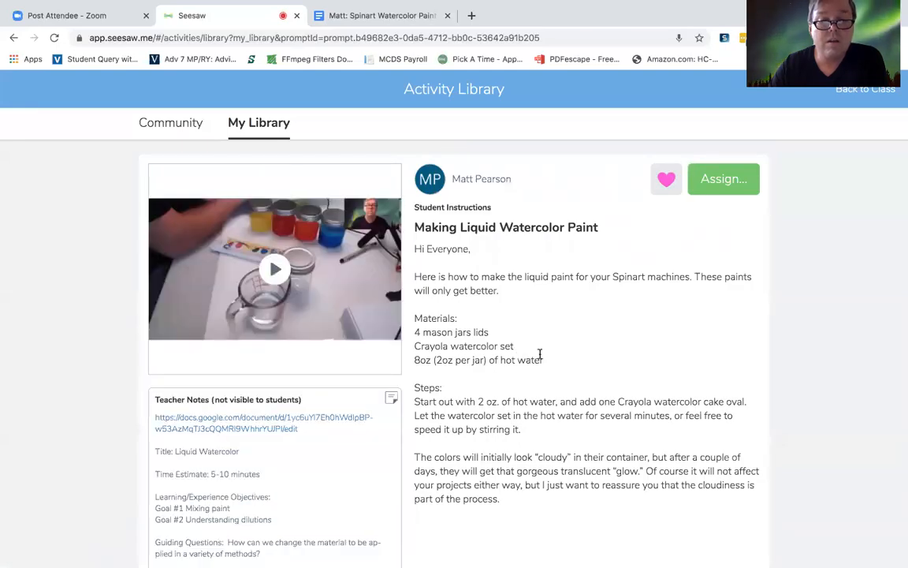
scroll(540, 356, "down", 4)
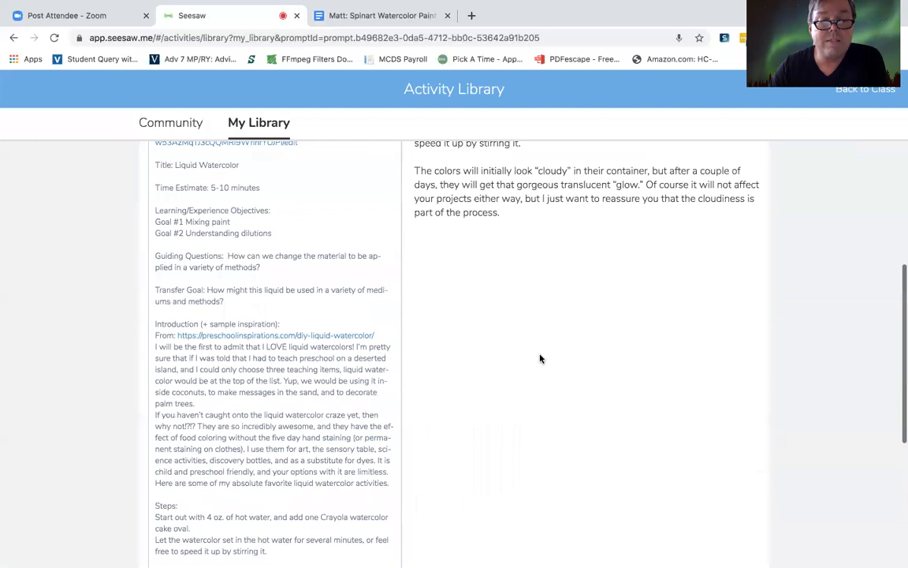
scroll(540, 358, "down", 2)
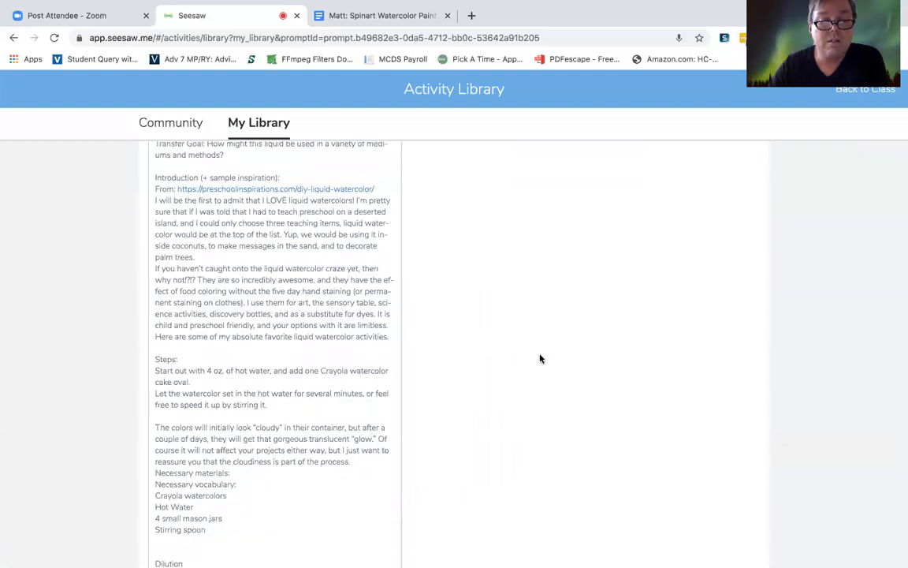
Step: Look over the saved activity's teacher notes and student instructions, and open the activity for editing
scroll(540, 358, "down", 2)
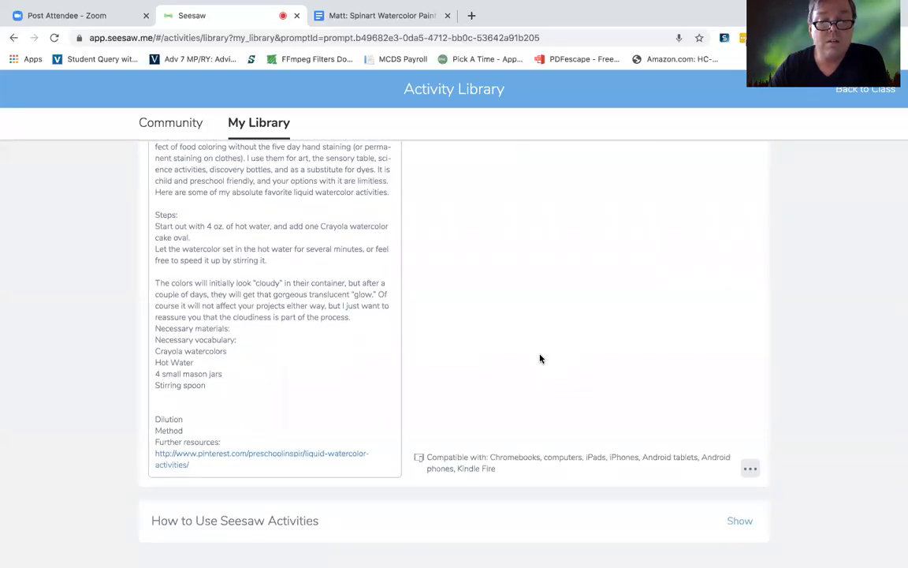
scroll(540, 358, "up", 10)
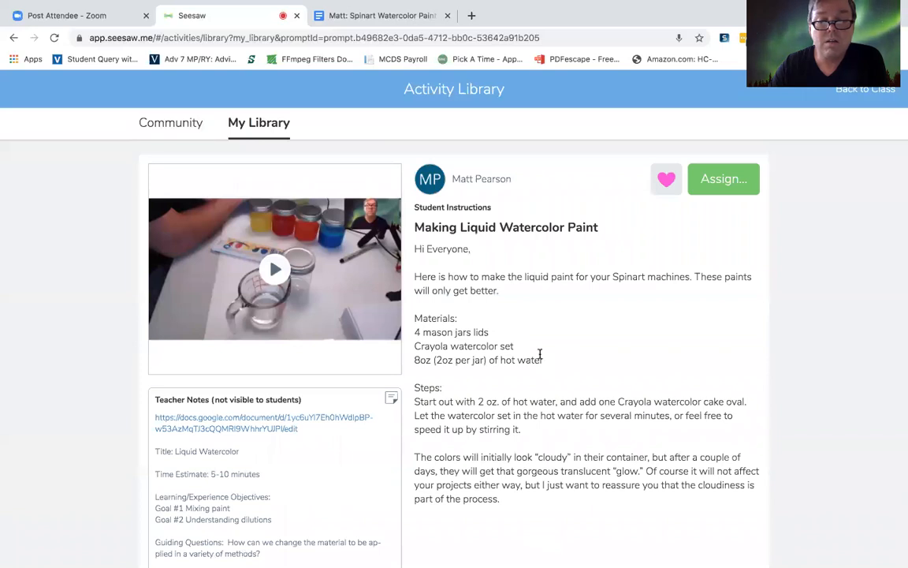
scroll(540, 354, "down", 10)
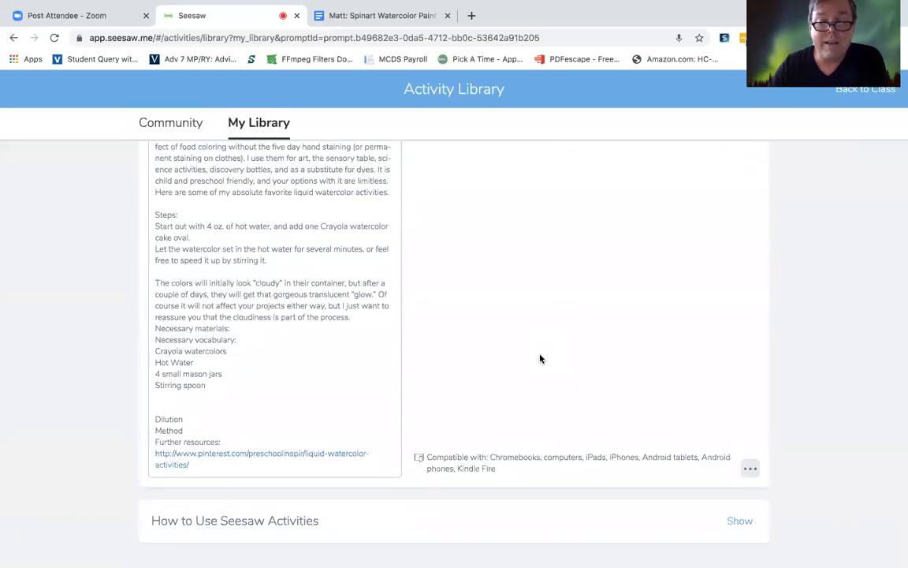
left_click(750, 468)
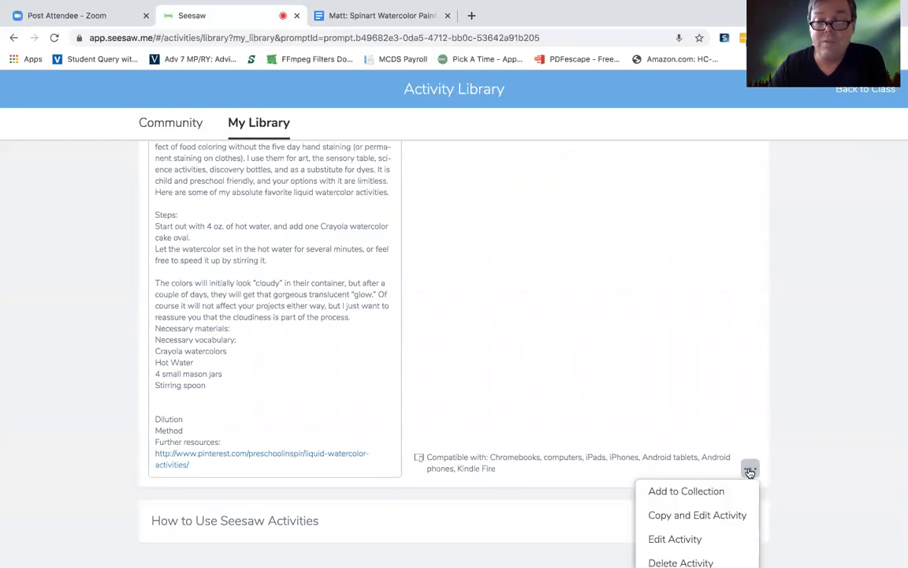
left_click(674, 539)
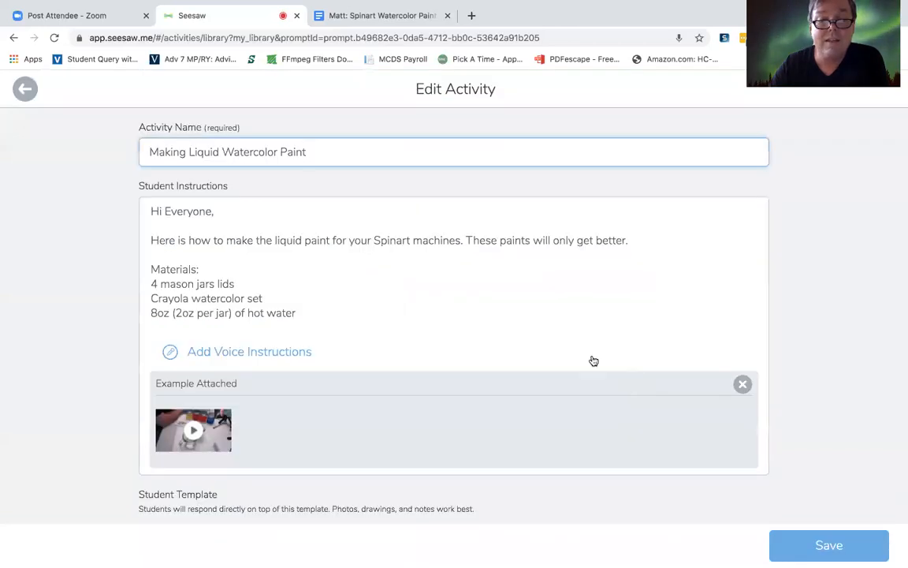
left_click(280, 357)
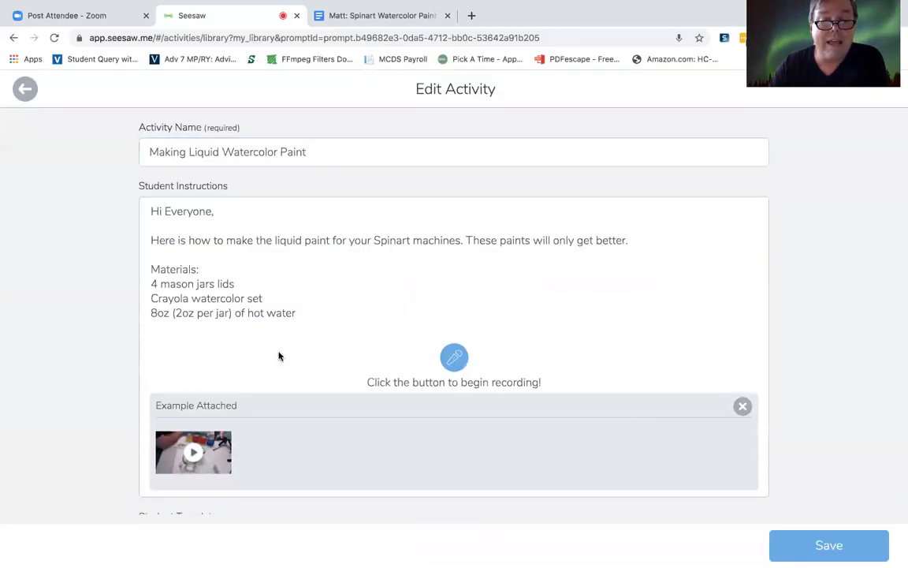
left_click(457, 359)
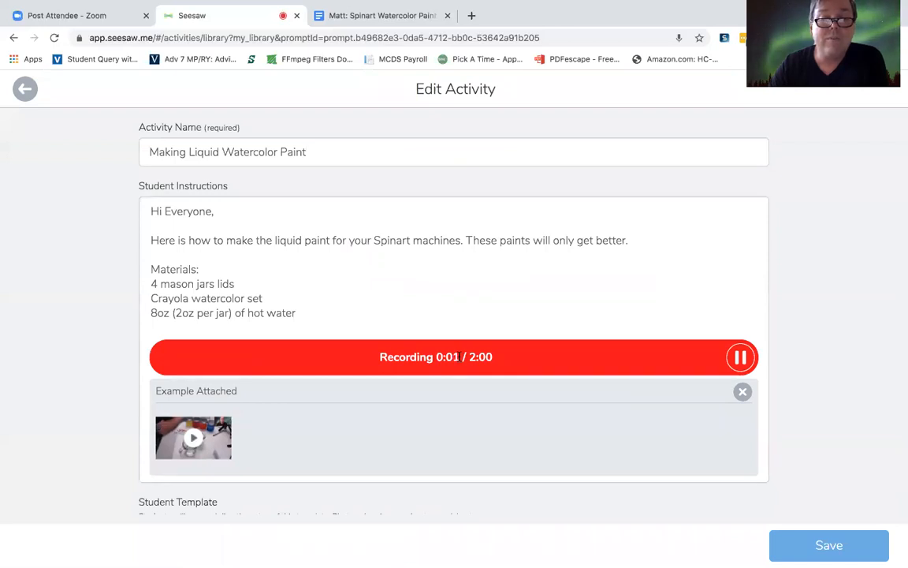
left_click(741, 357)
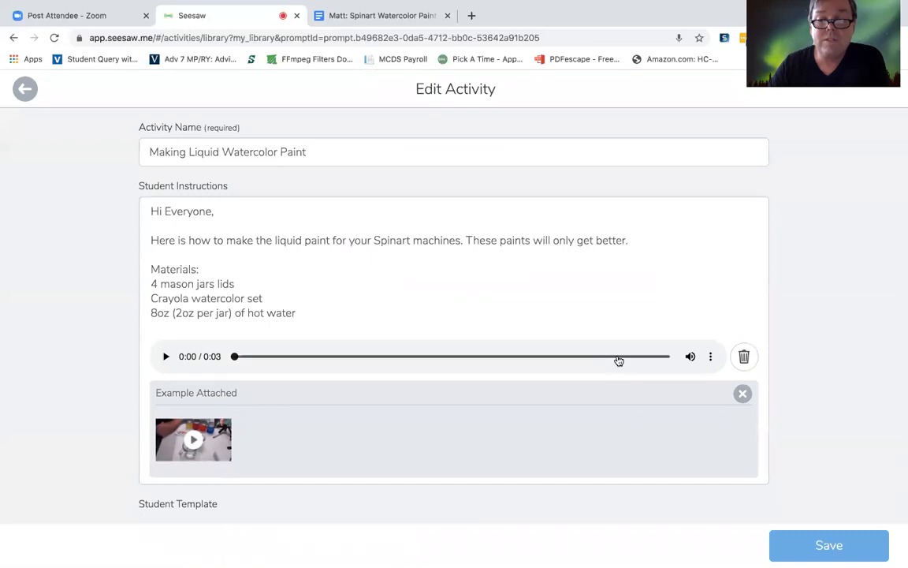
left_click(744, 358)
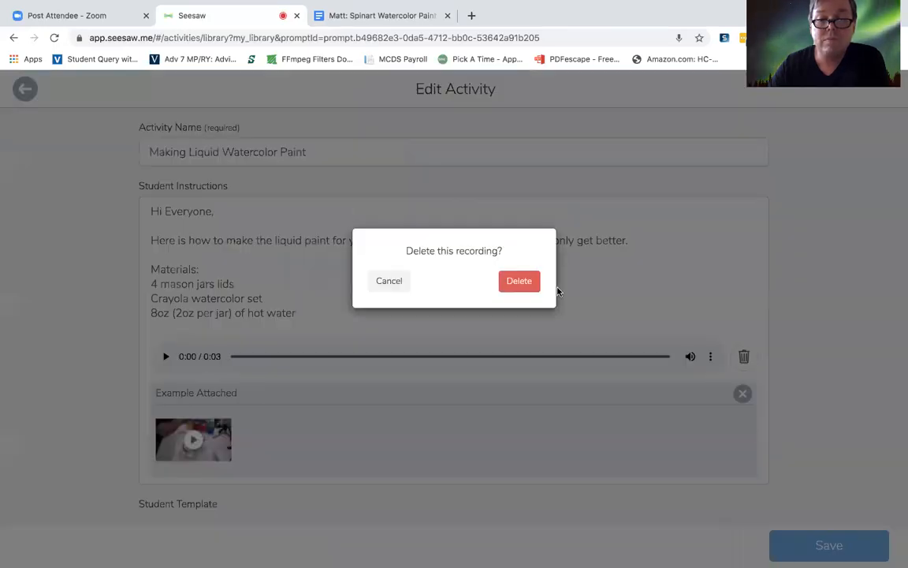
left_click(513, 282)
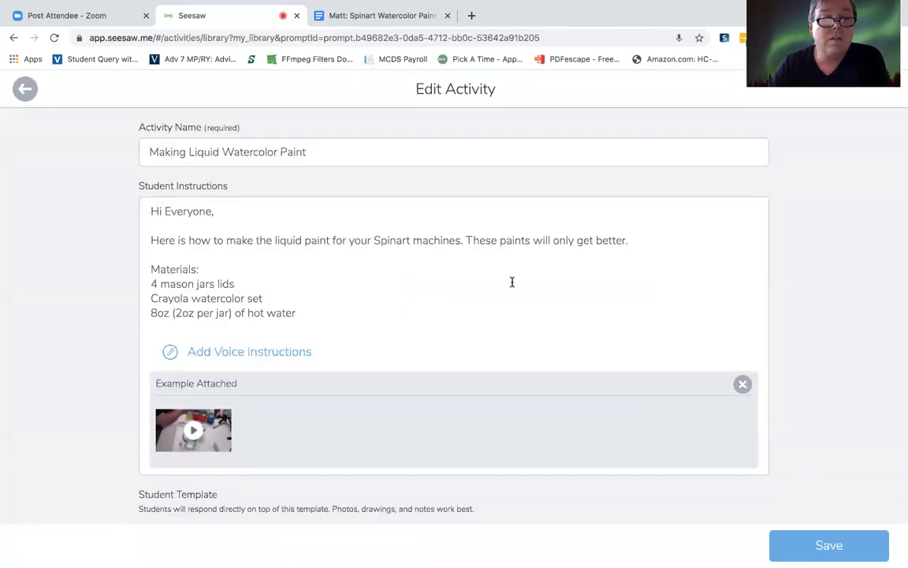
Step: Record spoken voice instructions about 1:42 long for the activity and save the edited activity
left_click(266, 358)
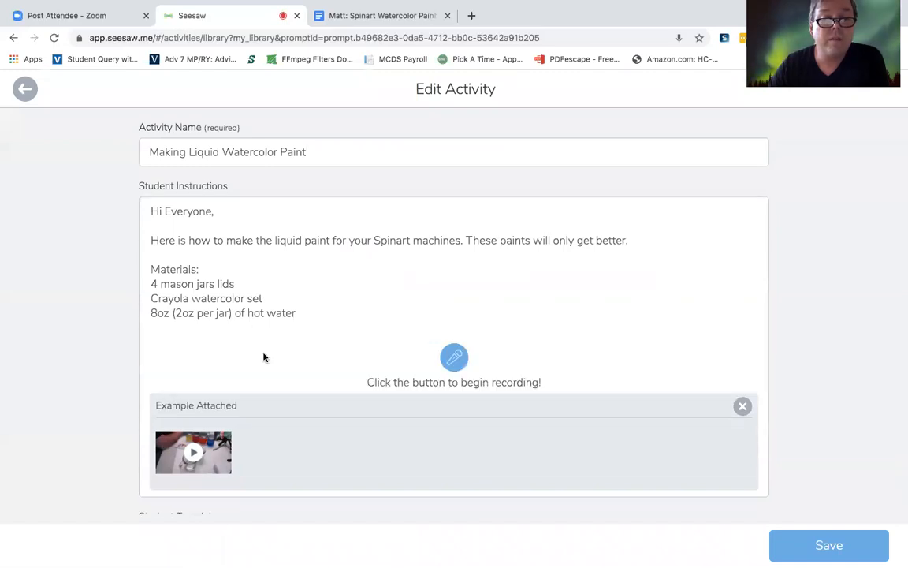
left_click(455, 360)
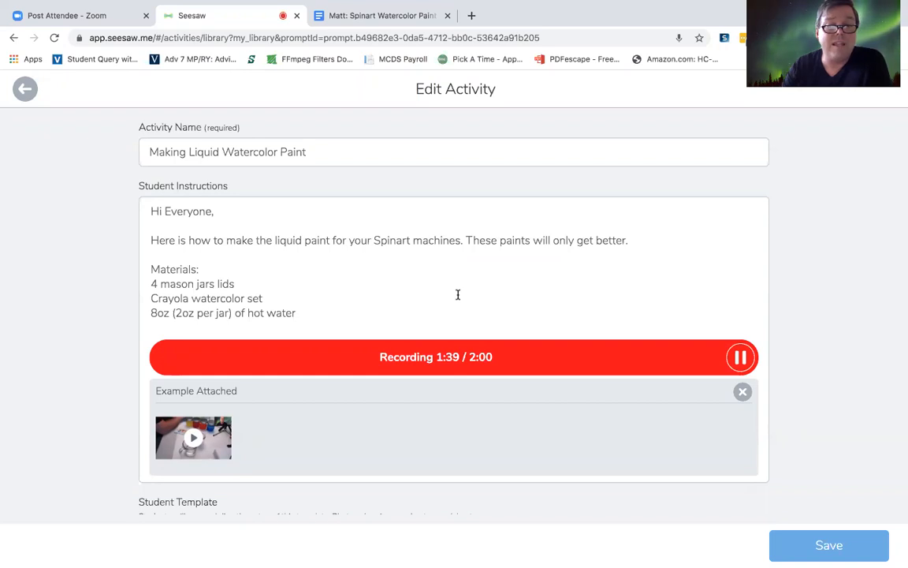
left_click(741, 357)
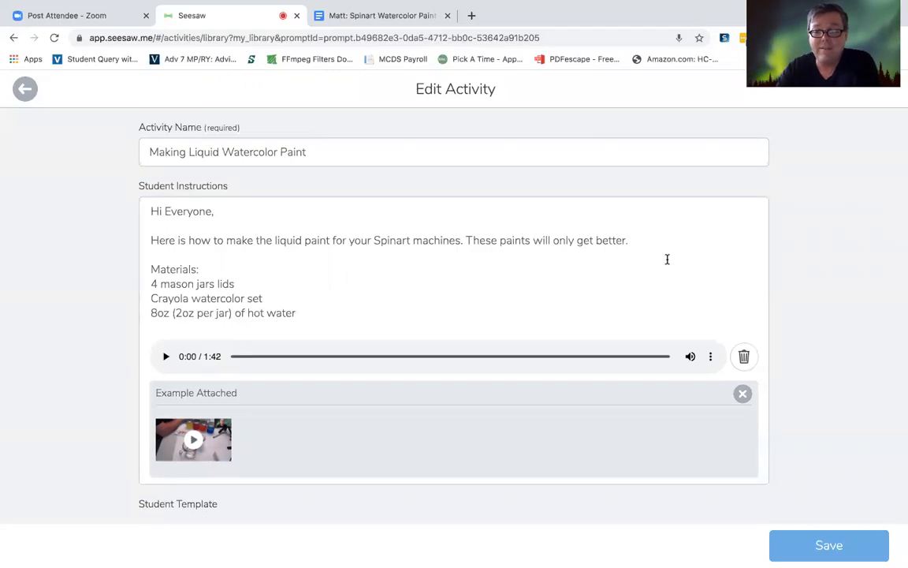
left_click(819, 543)
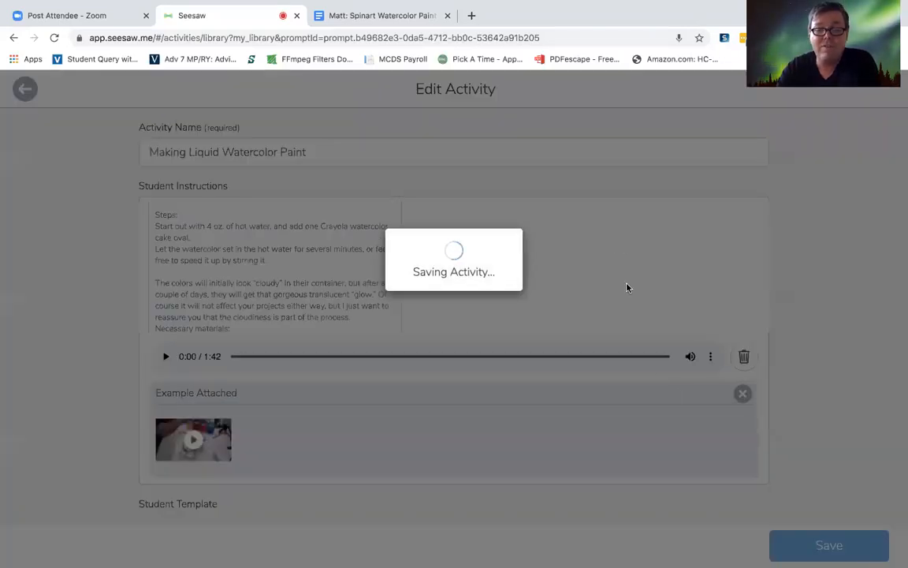
Step: Assign the watercolor paint activity to the Makers' Lab Tinkering class and return to the class's activities
scroll(622, 280, "up", 8)
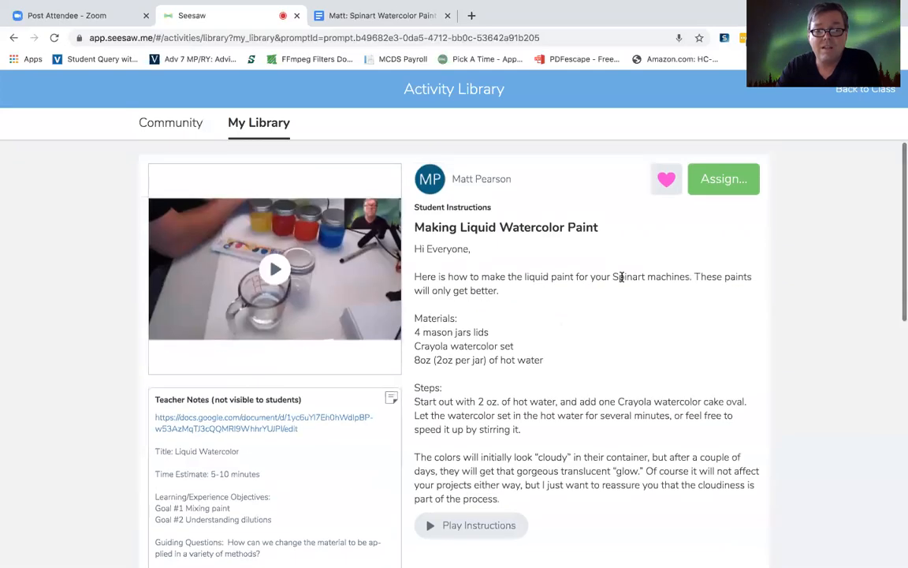
scroll(622, 278, "down", 1)
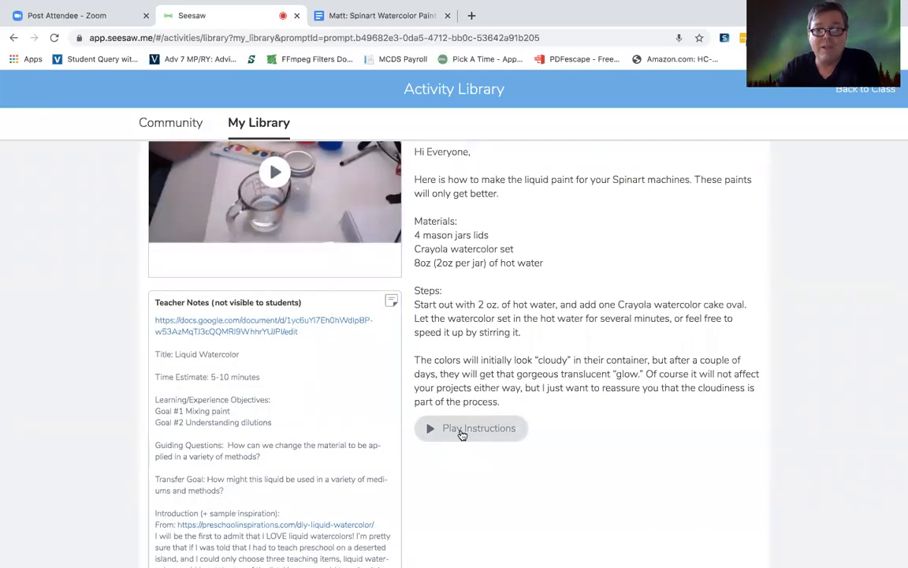
scroll(462, 432, "up", 1)
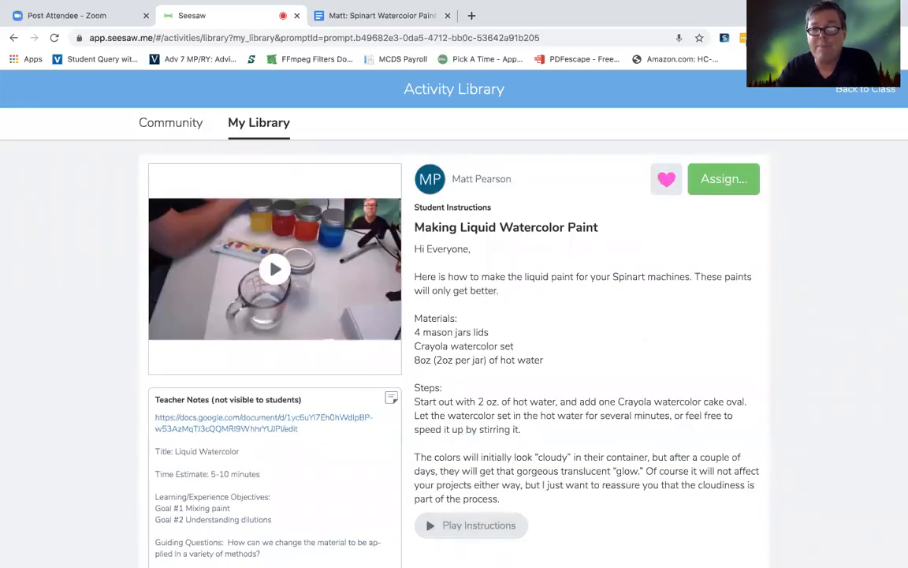
left_click(710, 186)
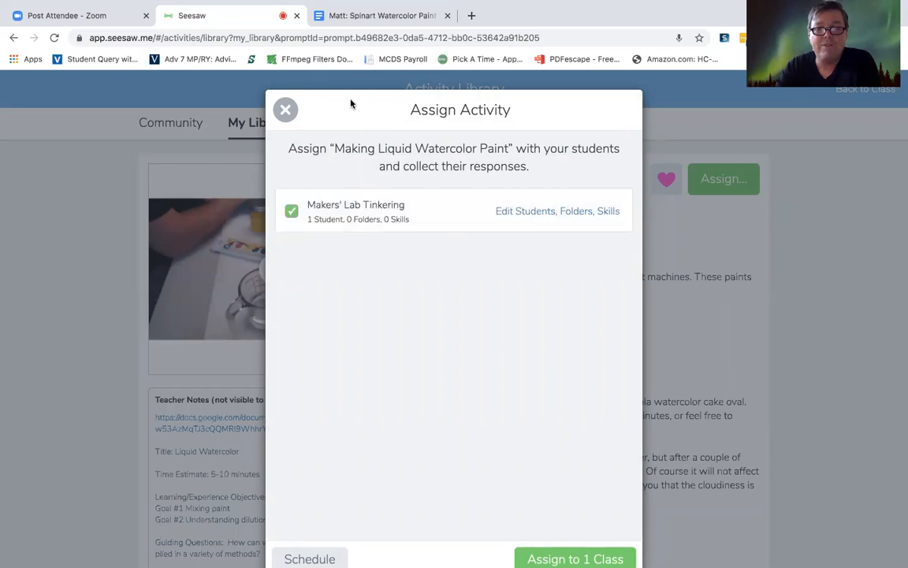
left_click(552, 558)
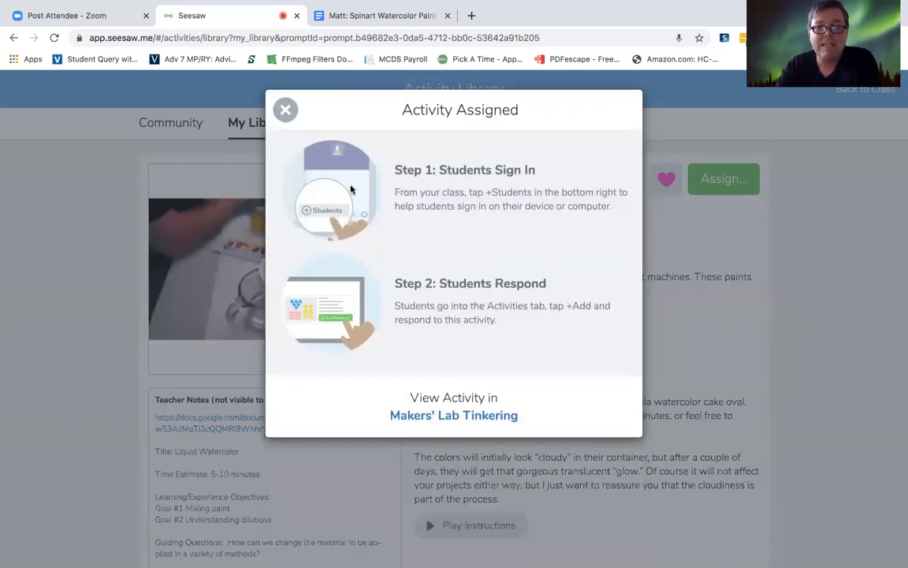
left_click(285, 110)
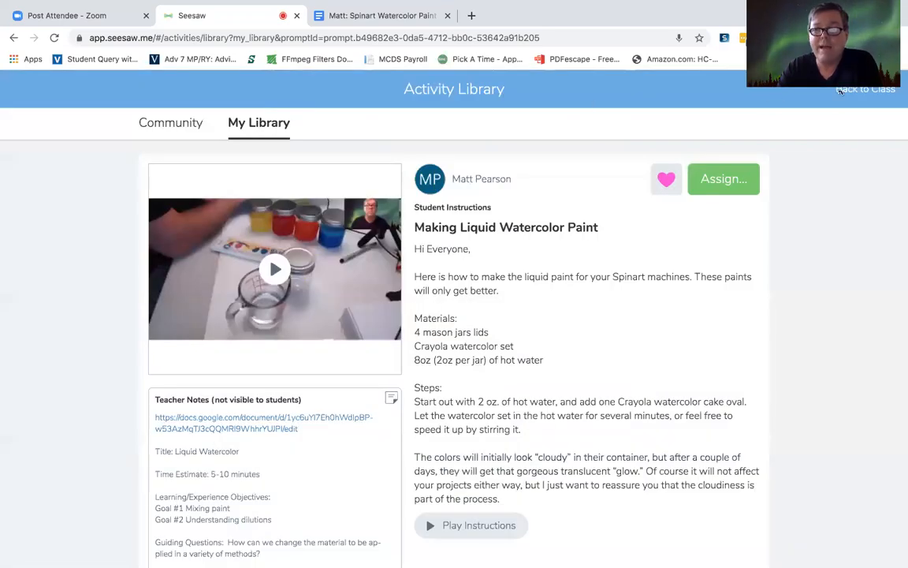
left_click(875, 92)
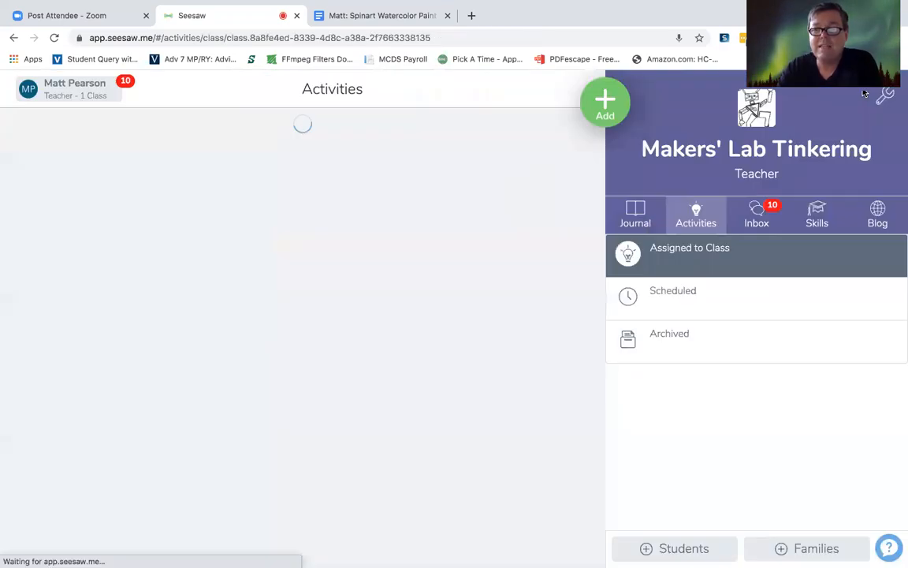